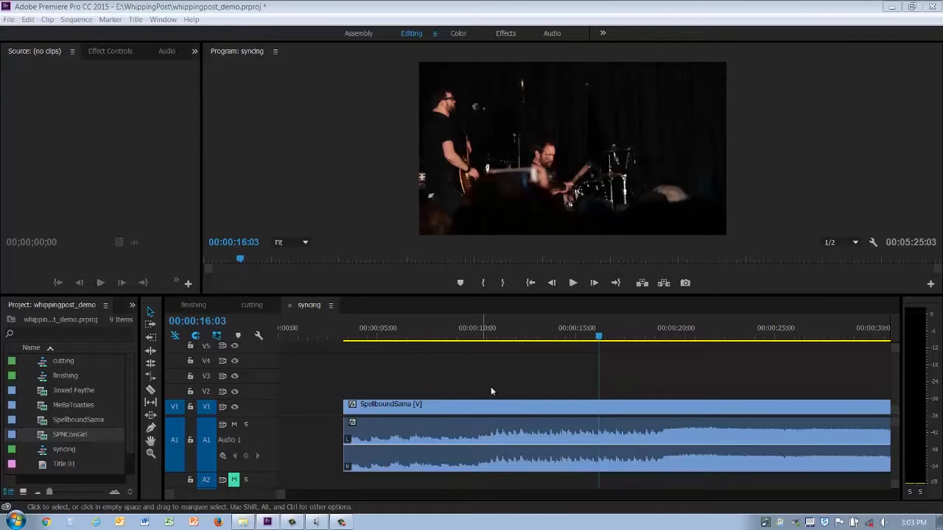
- Place the SPNConGirl clip on track V2 starting shortly after SpellboundSama begins, and expand Audio 2 to show its waveform
click(600, 338)
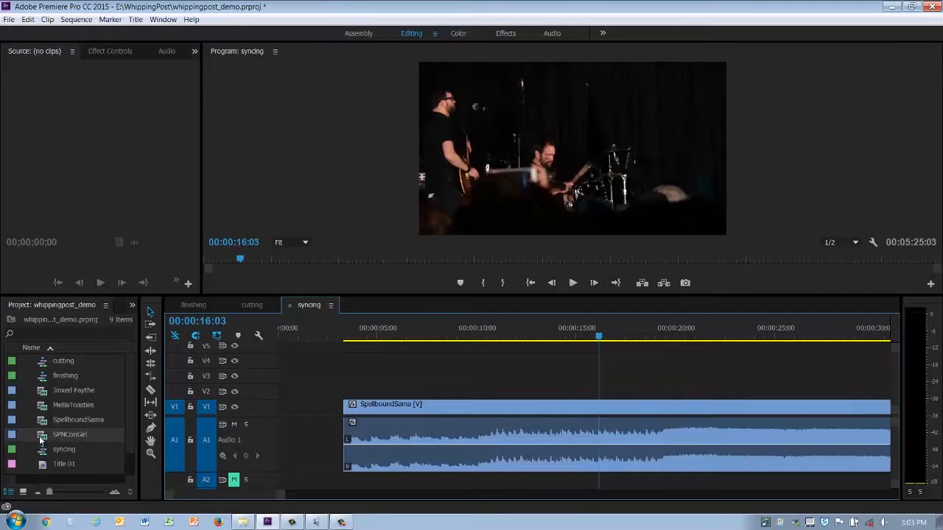
drag(38, 434, 372, 394)
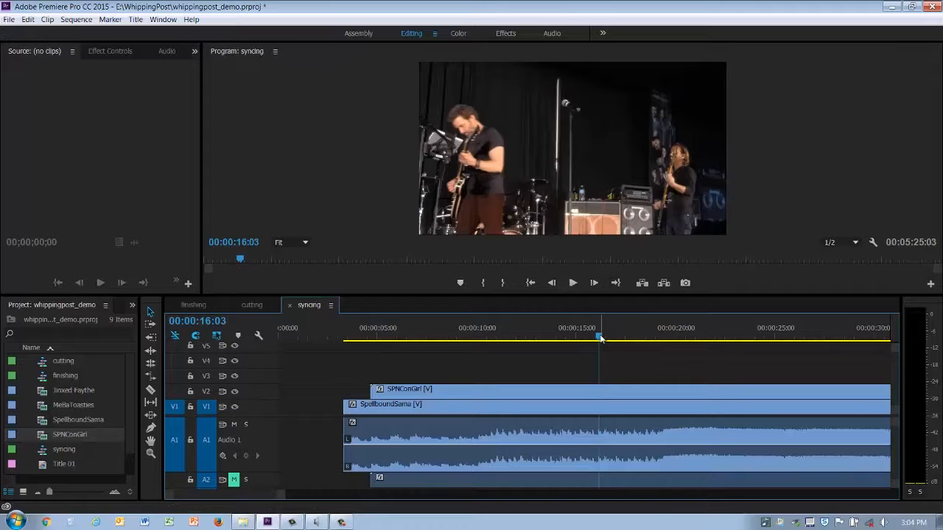
mouse_move(600, 337)
mouse_down()
mouse_move(591, 338)
mouse_move(607, 340)
mouse_up()
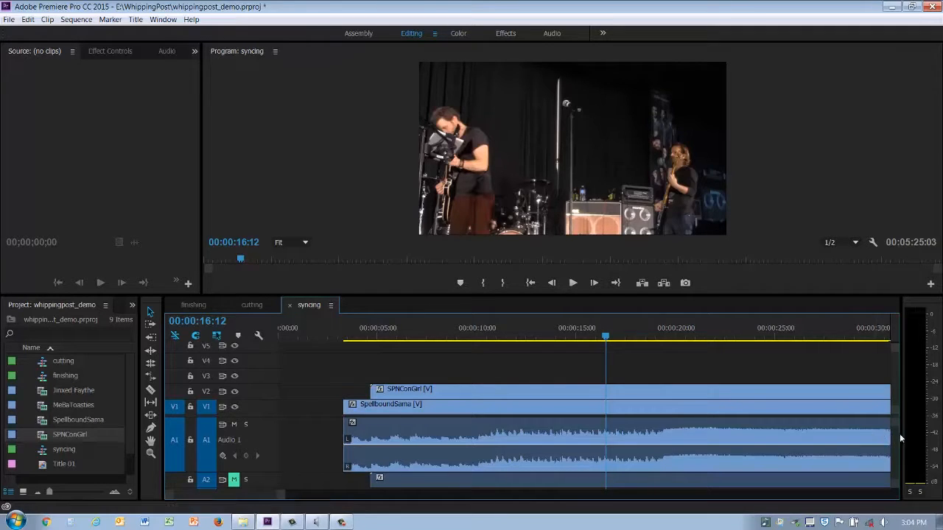
drag(900, 435, 911, 434)
drag(253, 466, 253, 489)
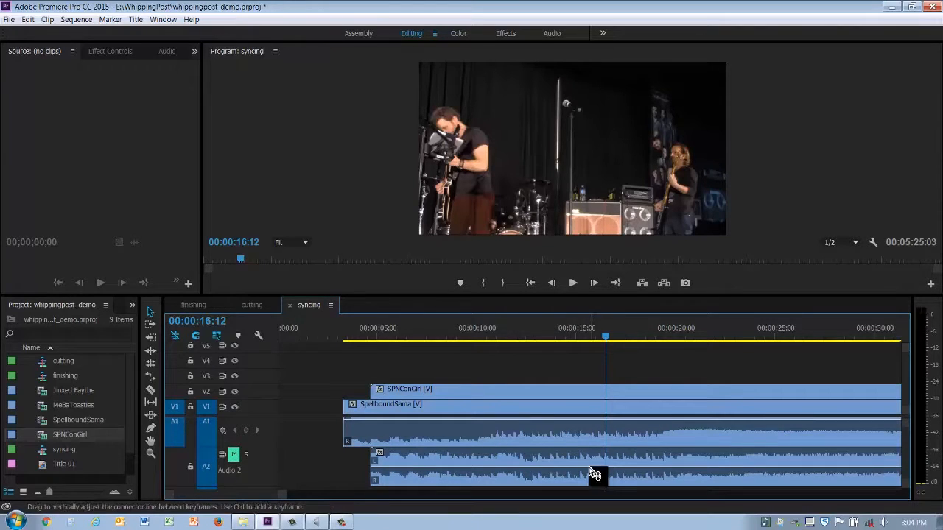
- Position the playhead at 00:00:21:23, on the SPNConGirl frame where the singer's hands come together
scroll(269, 492, down, 3)
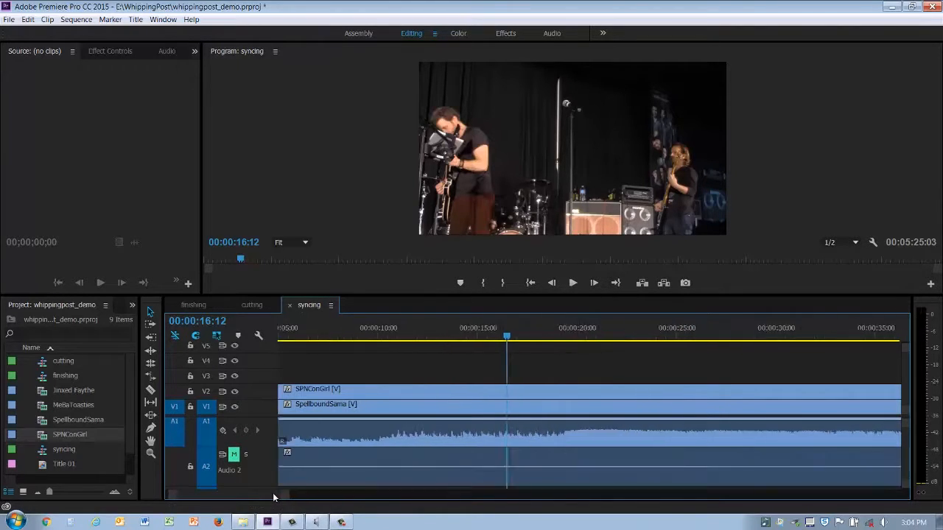
scroll(277, 493, down, 5)
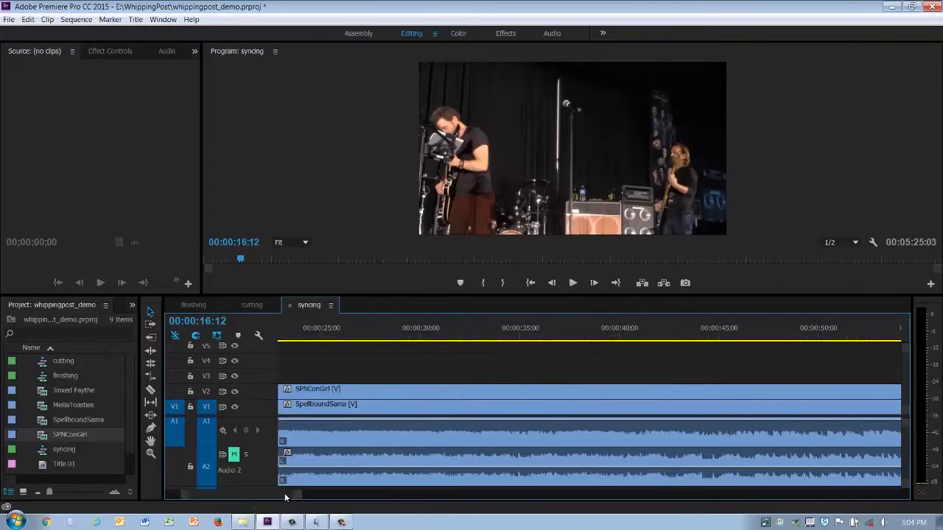
scroll(286, 498, up, 6)
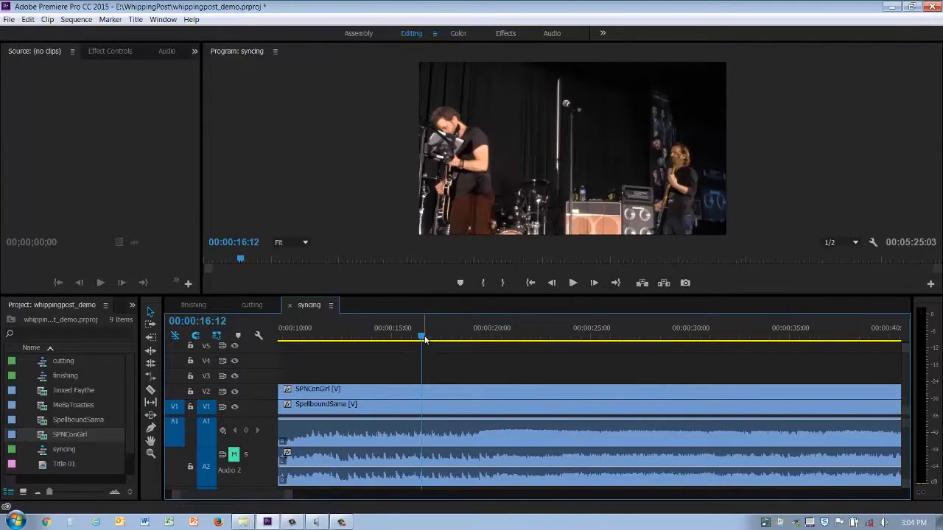
drag(422, 339, 519, 342)
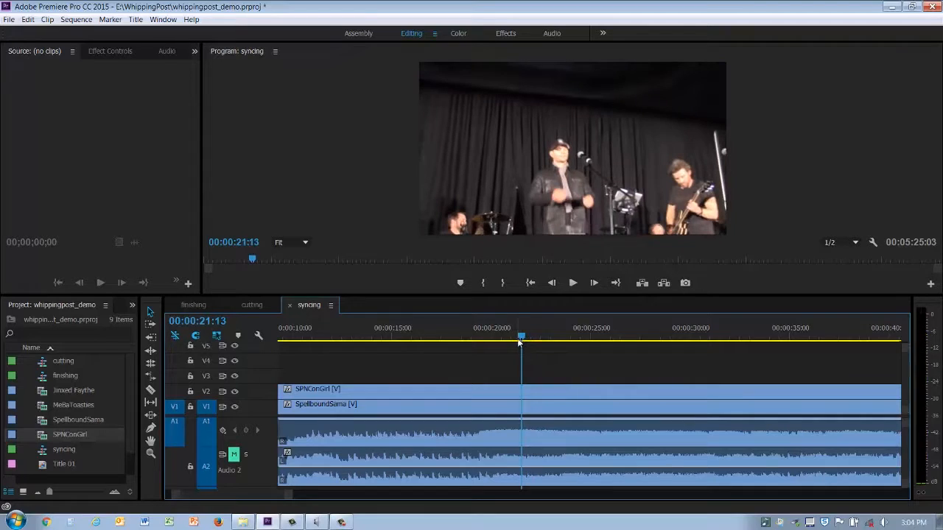
key(Right)
key(Right)
key(Right)
key(Right)
key(Right)
key(Right)
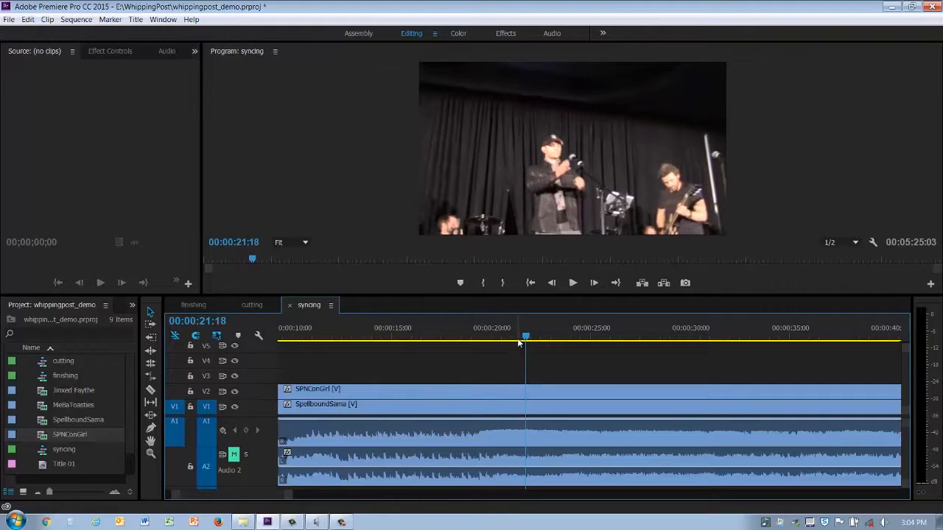
key(Right)
key(Right)
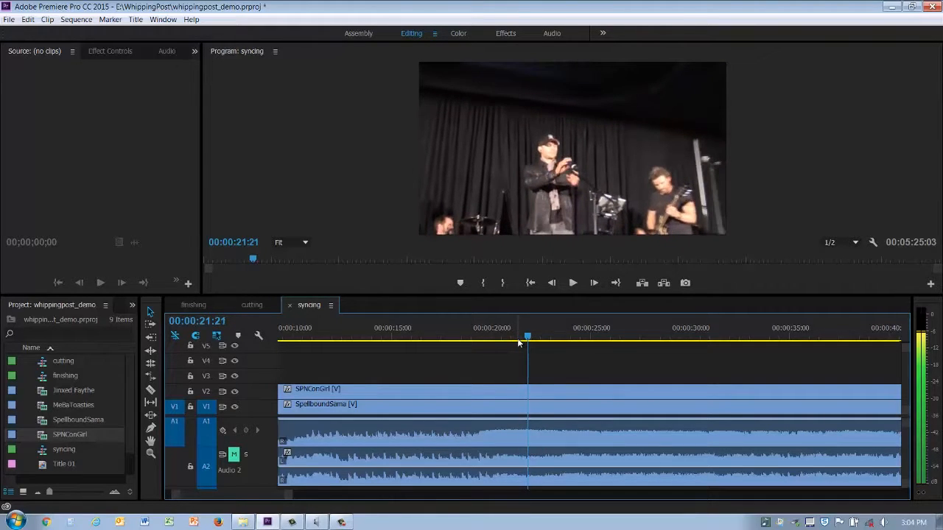
key(Right)
key(Right)
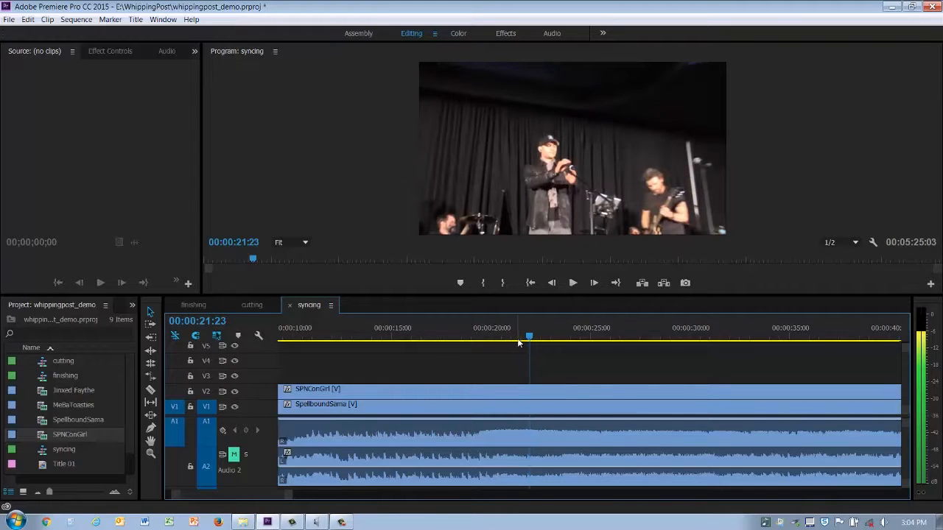
key(Right)
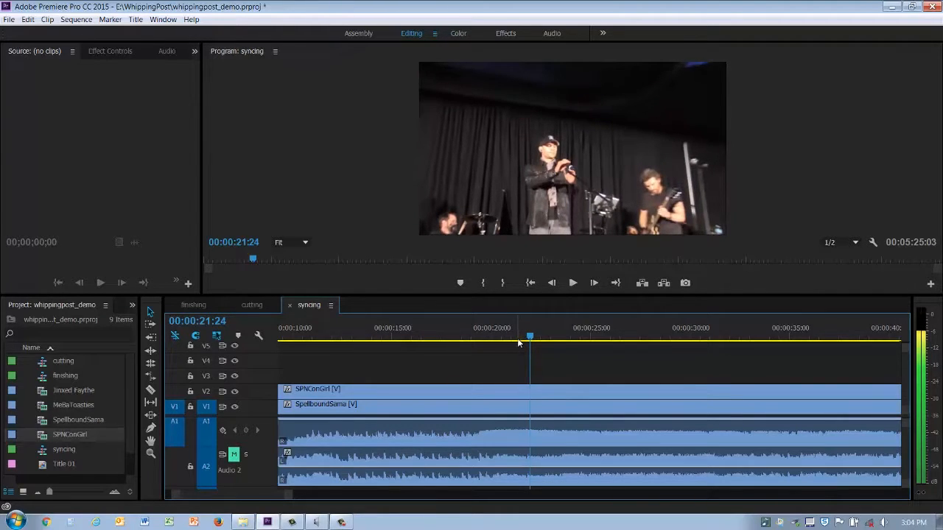
key(Left)
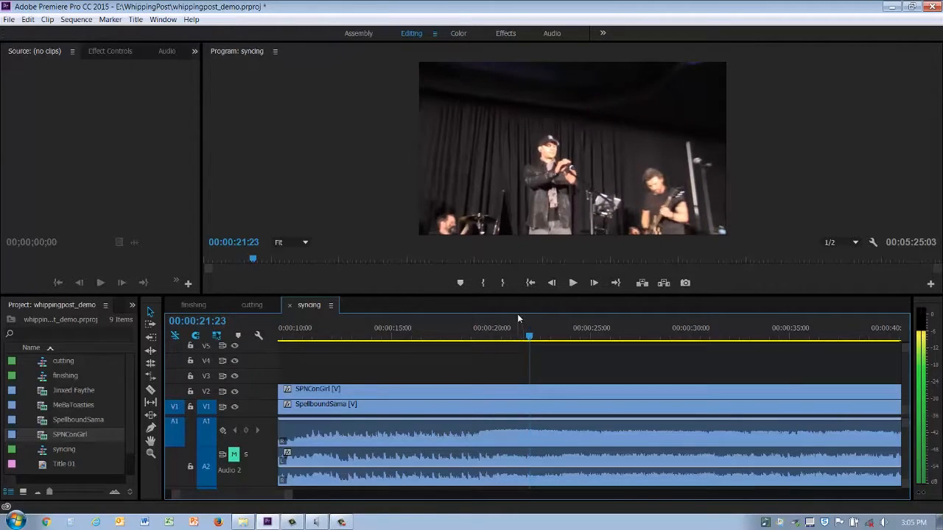
- Add a marker to the SPNConGirl clip at the playhead and hide track V2
click(529, 394)
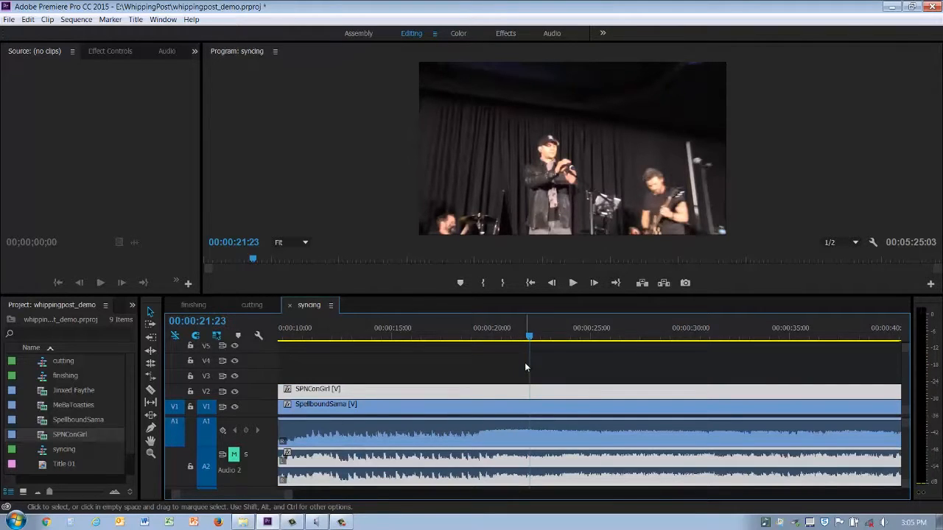
right_click(530, 339)
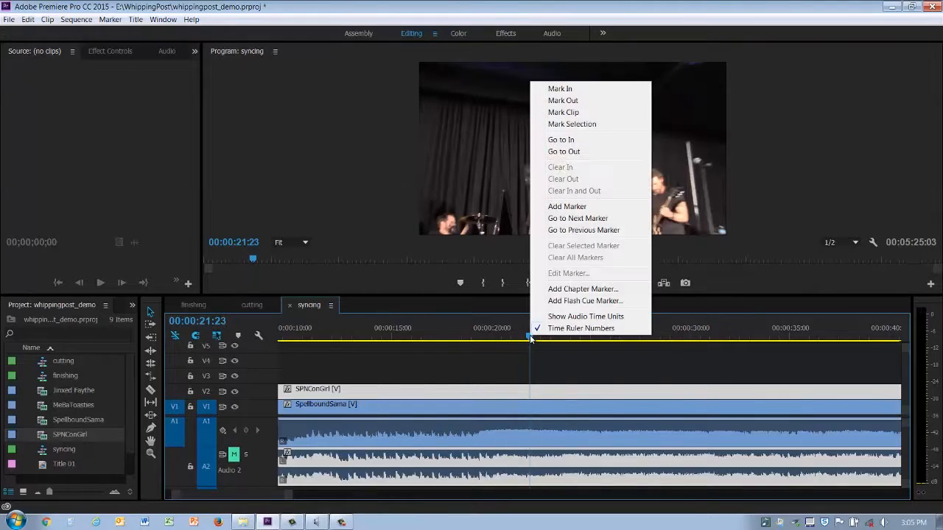
click(565, 207)
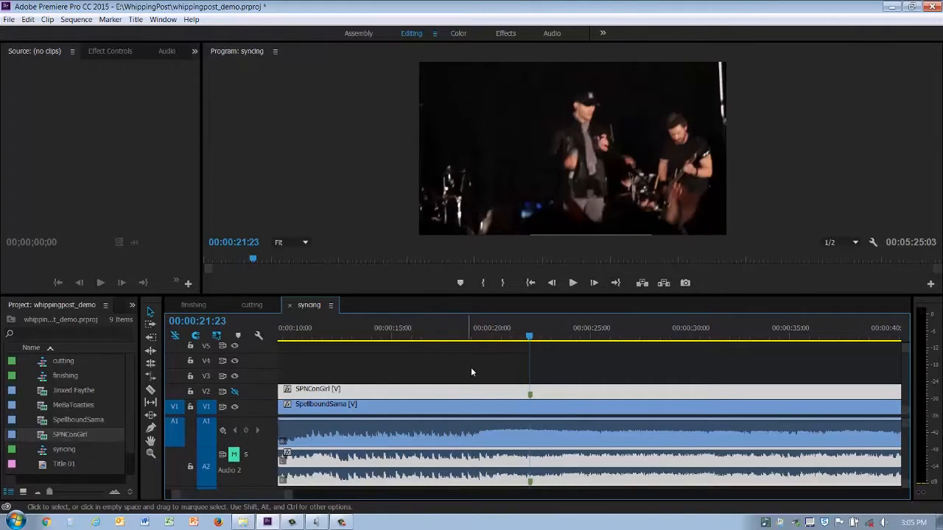
- Add a marker to the SpellboundSama clip on its matching hand-clap frame at 00:00:20:24
drag(530, 339, 510, 340)
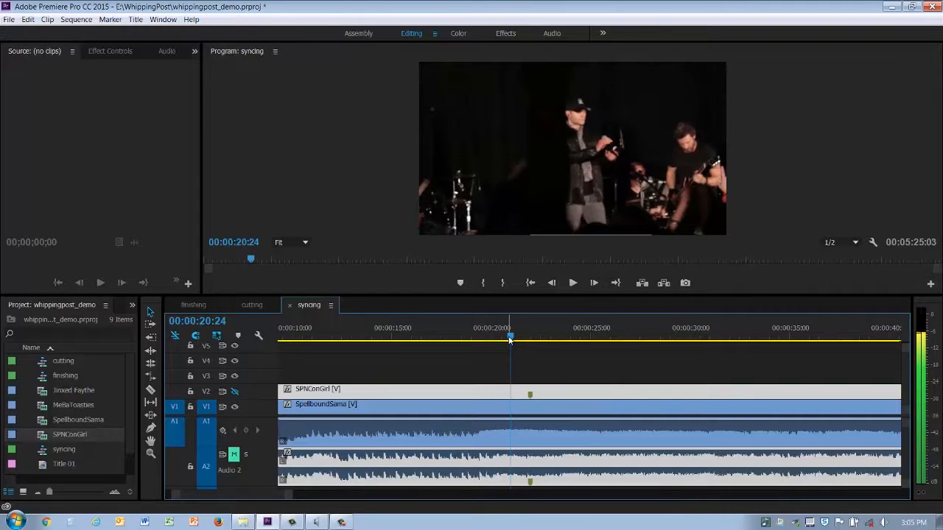
click(511, 391)
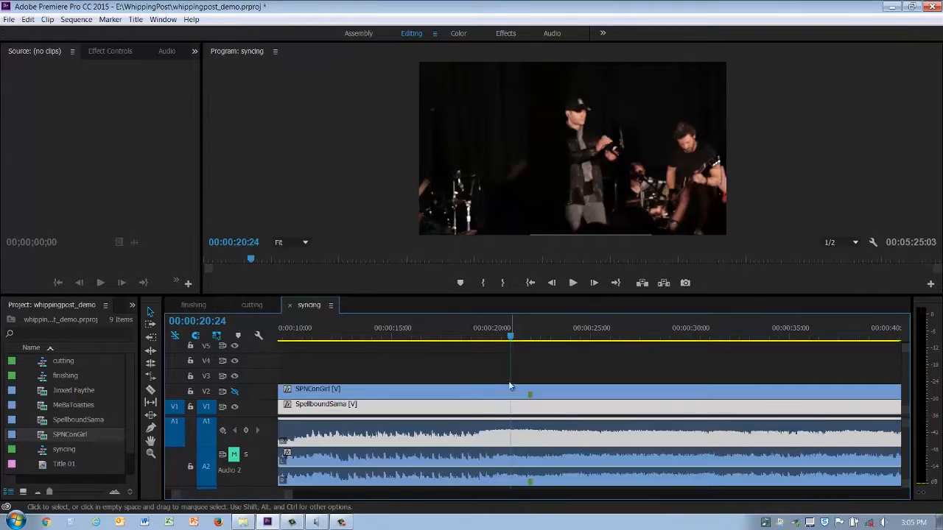
right_click(510, 339)
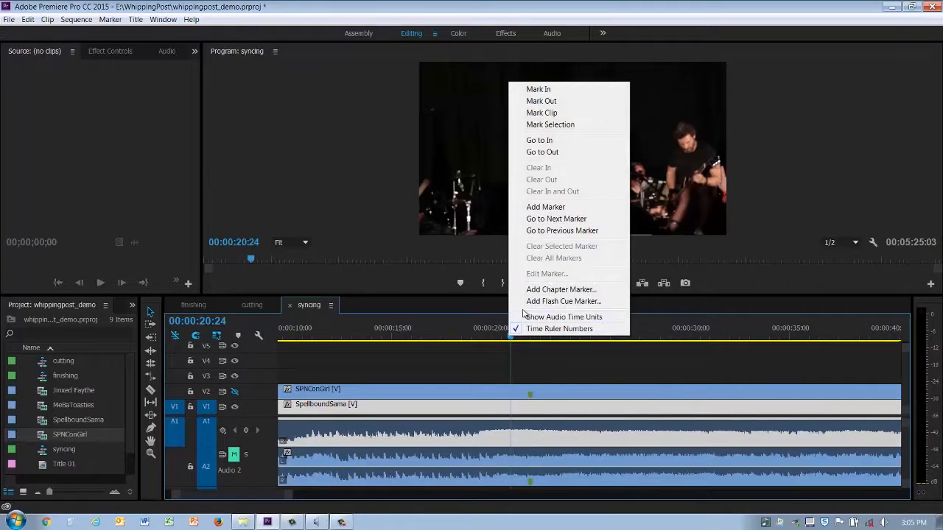
click(553, 209)
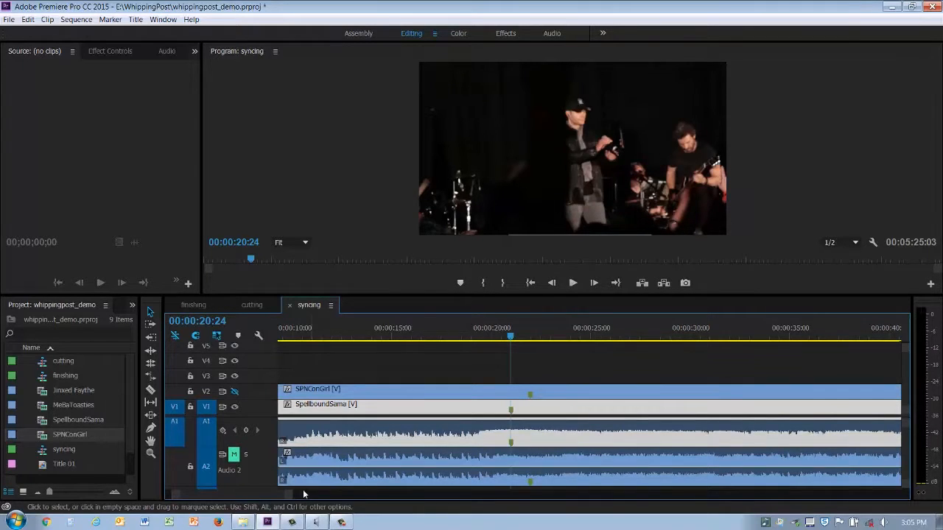
- Shift the SPNConGirl clip earlier so its marker lines up with the SpellboundSama marker
drag(289, 494, 320, 496)
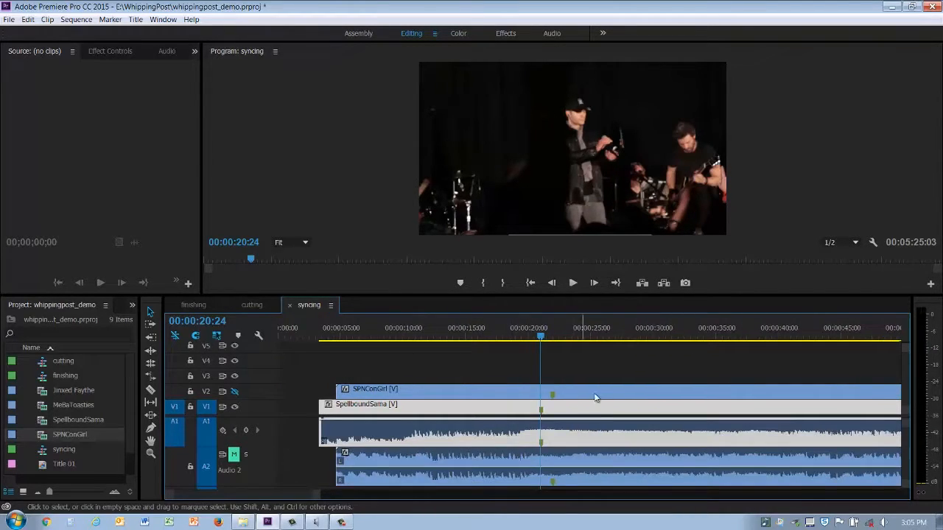
drag(595, 398, 595, 398)
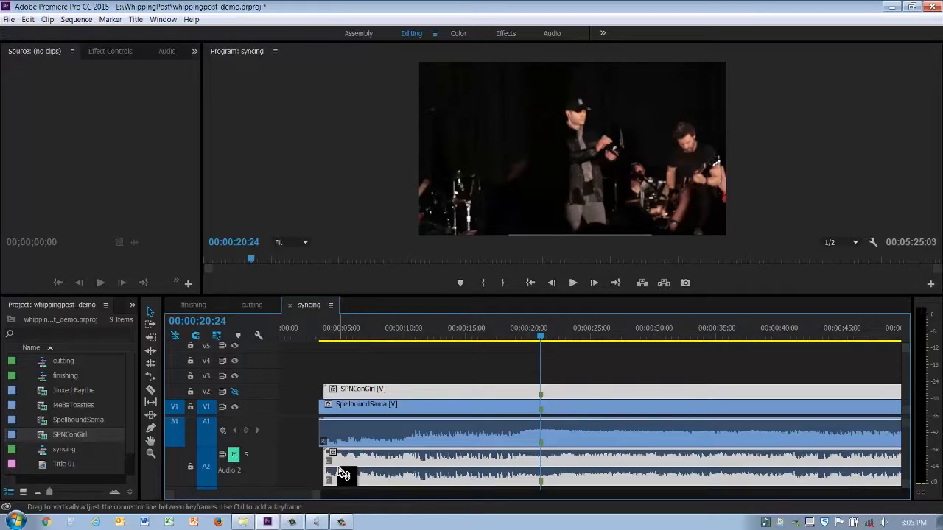
- Show track V2 again and play the sequence from 00:00:20:24 to check the sync
click(234, 391)
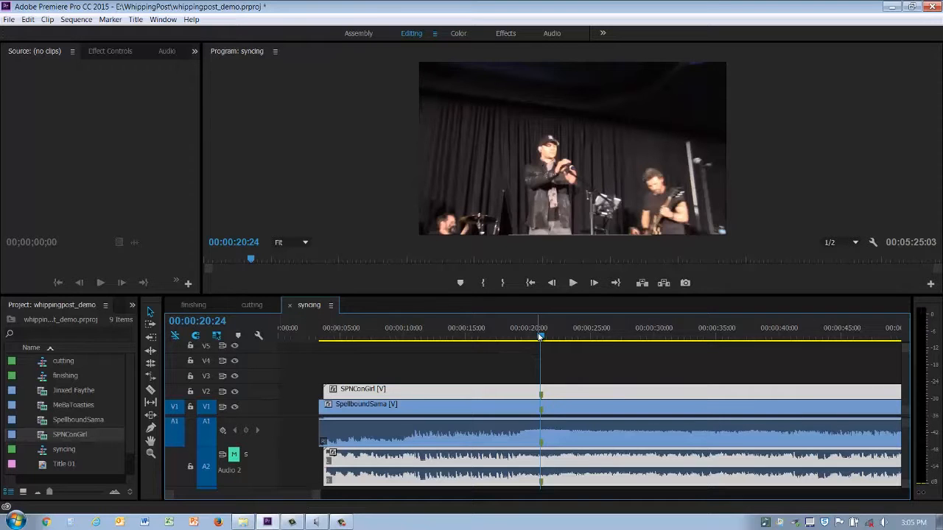
key(space)
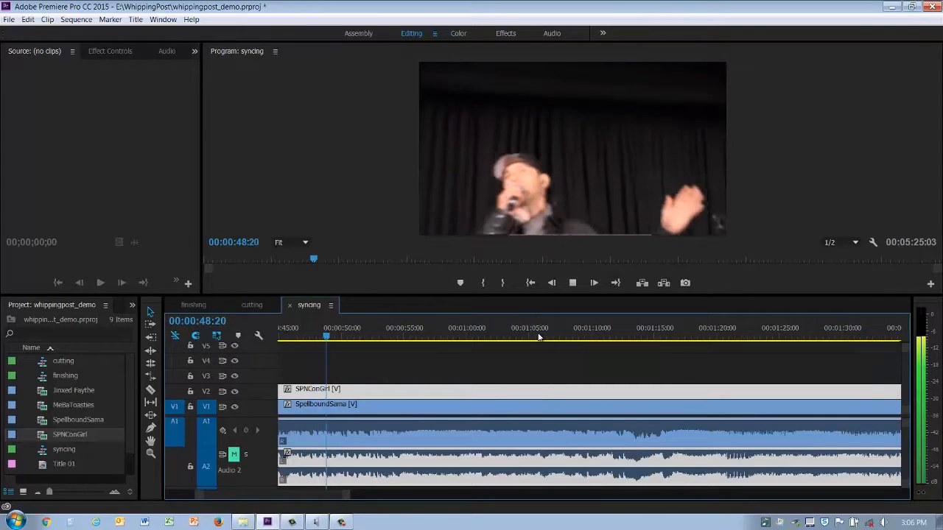
key(space)
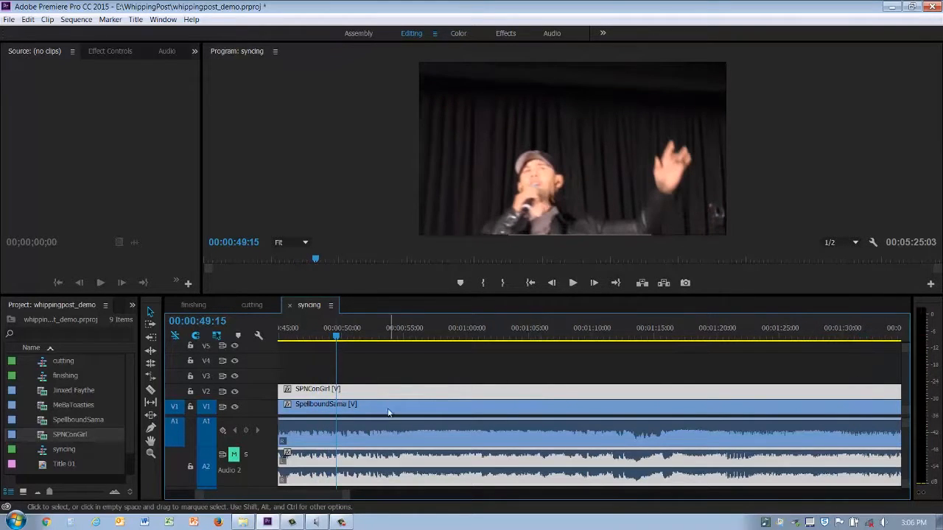
- Position the playhead at 00:00:20:23, just before the aligned markers, and hide track V2 to compare both clips' clap frames
drag(324, 492, 267, 496)
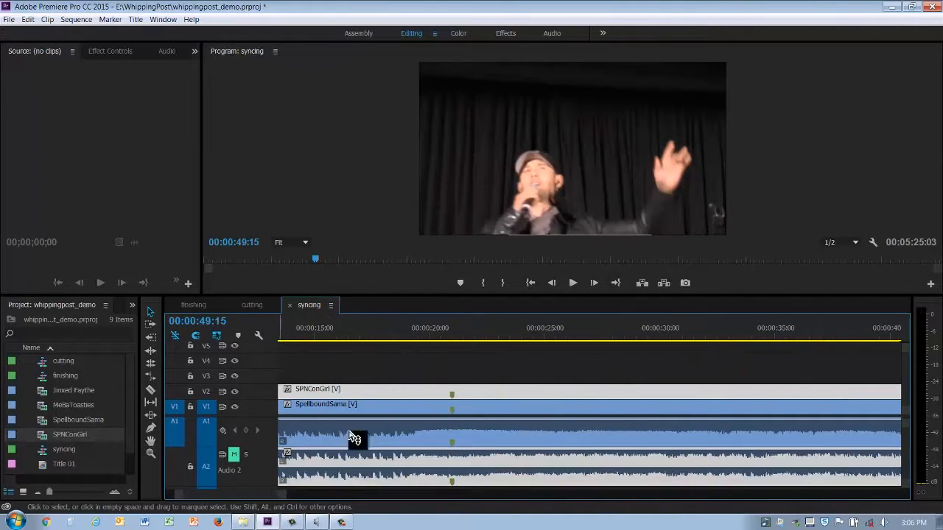
click(443, 330)
drag(444, 336, 448, 336)
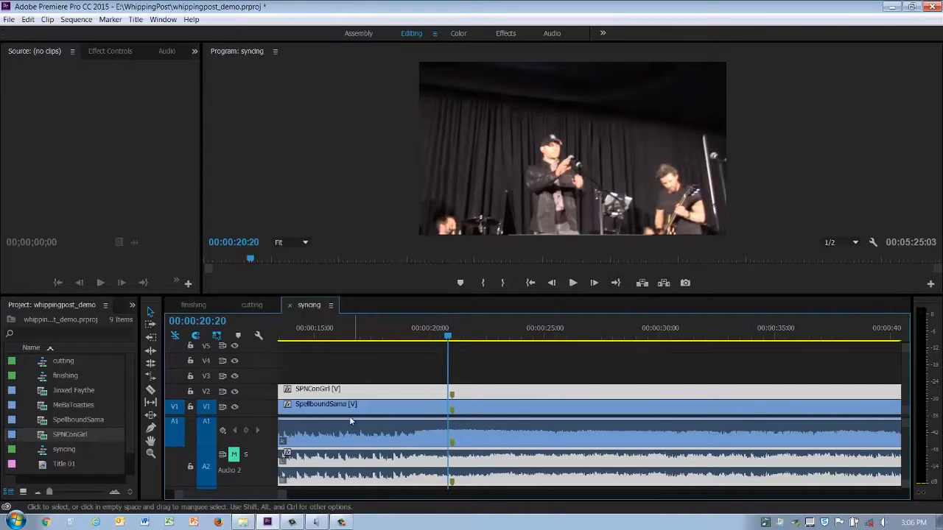
drag(282, 499, 236, 492)
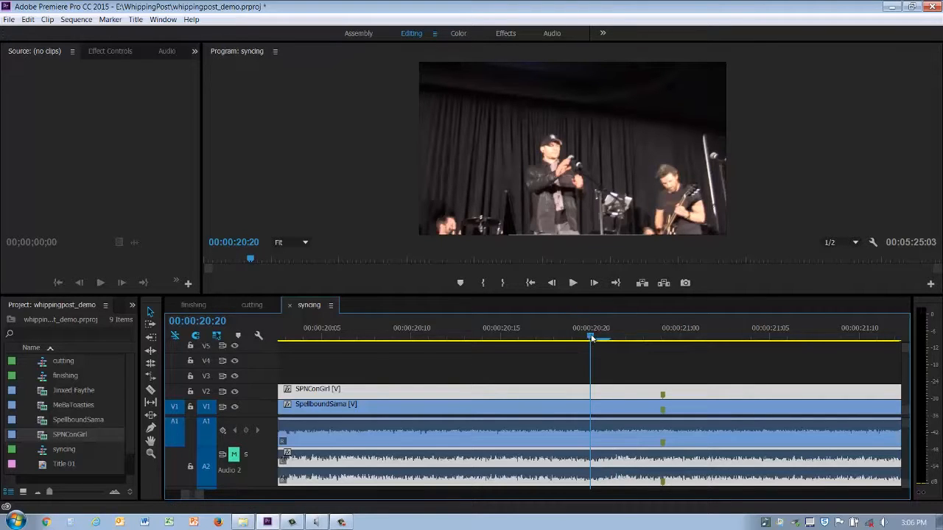
drag(591, 337, 636, 337)
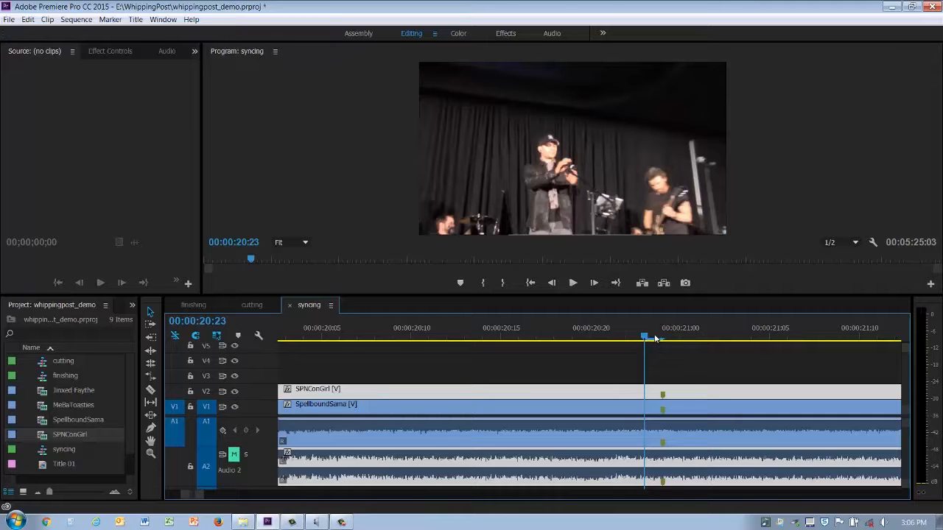
mouse_move(655, 338)
mouse_down()
mouse_move(682, 341)
mouse_move(652, 341)
mouse_up()
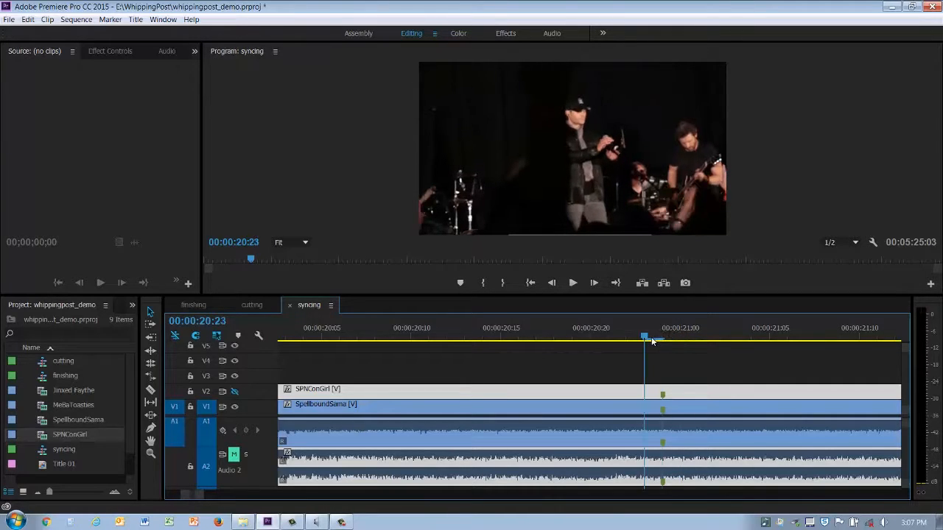
- Shift the SPNConGirl clip one frame earlier so its marker meets the playhead at 00:00:20:23
click(655, 414)
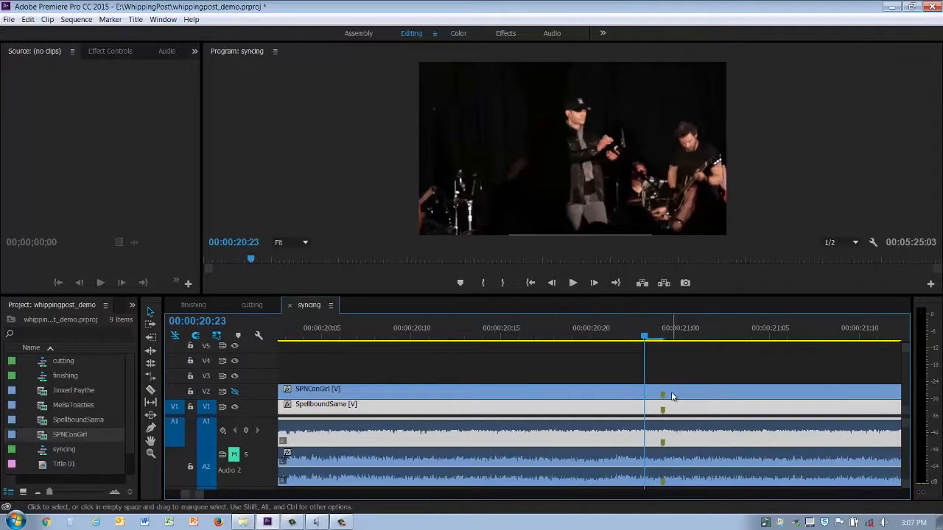
click(671, 397)
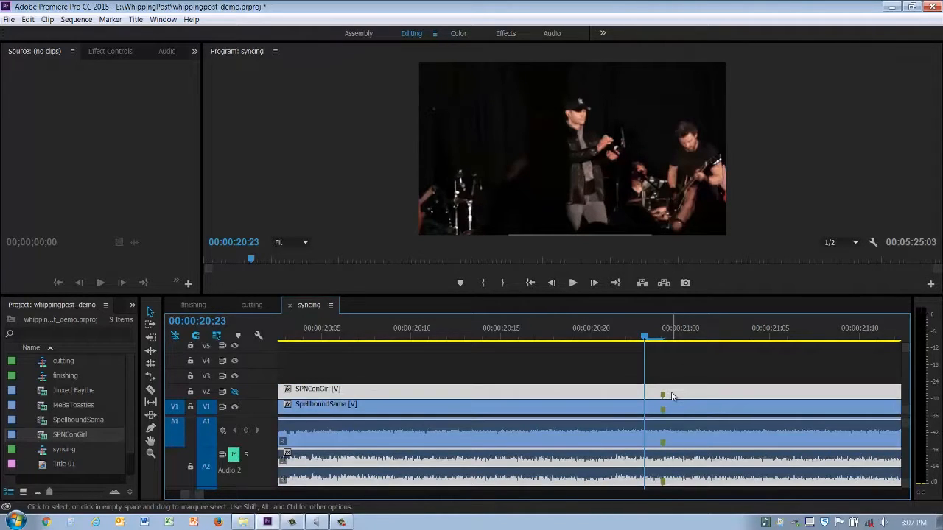
drag(672, 396, 664, 398)
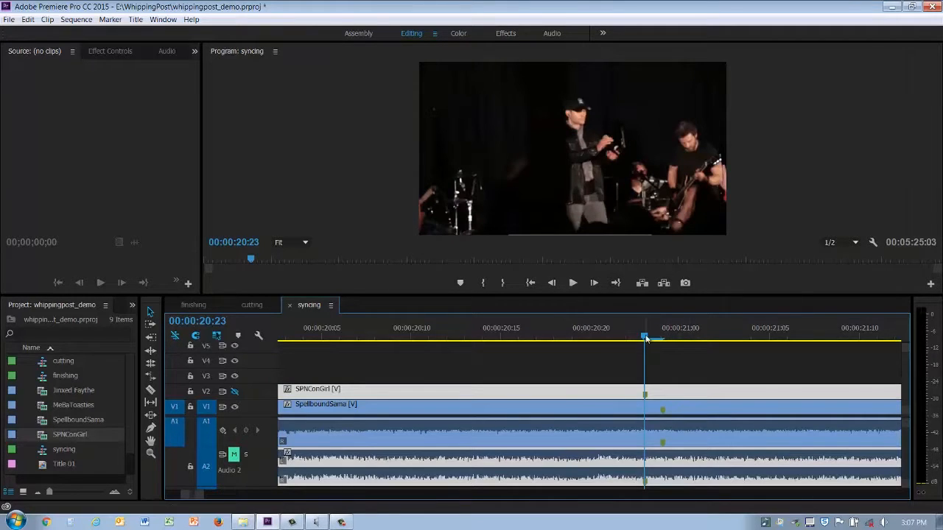
- Play the sequence from just before the markers to check the sync of the shifted SPNConGirl clip
click(575, 336)
key(space)
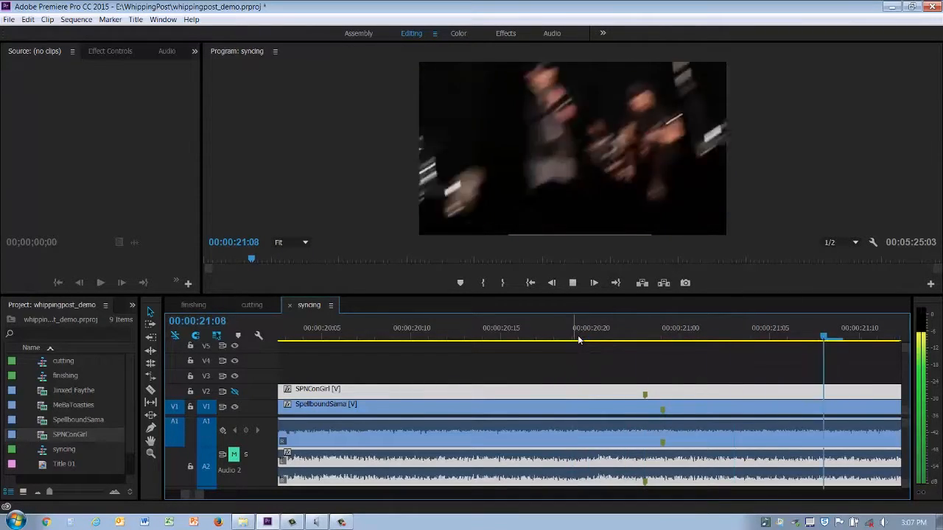
key(space)
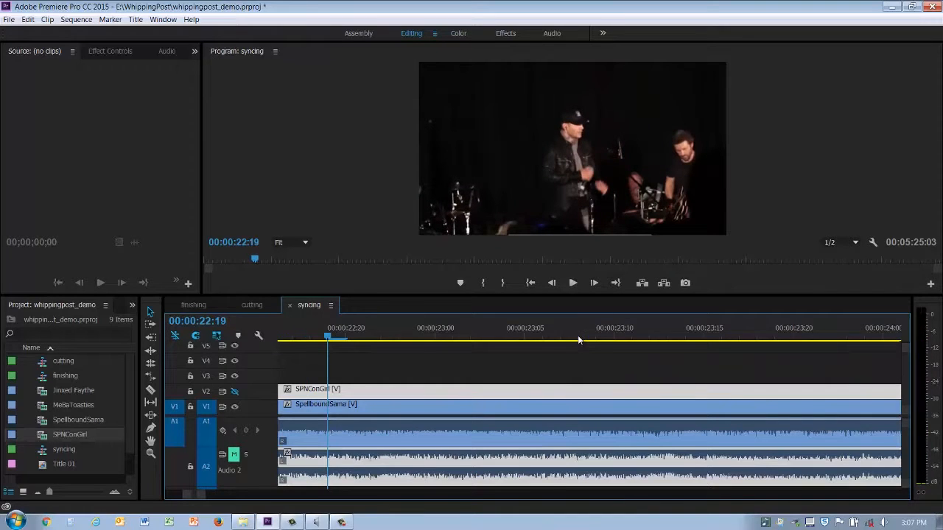
- Show track V2 again and play the sequence from 00:00:22:19, with the program monitor maximized, to check the sync
click(234, 391)
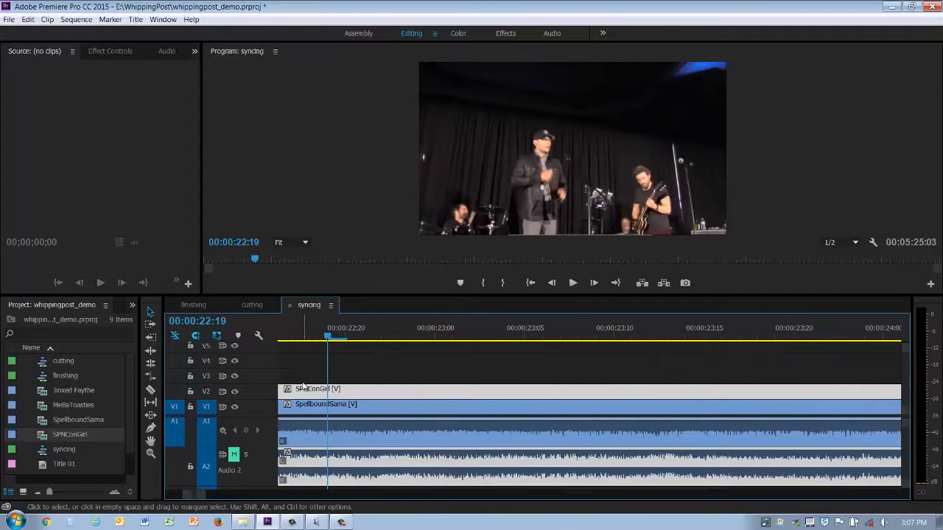
key(space)
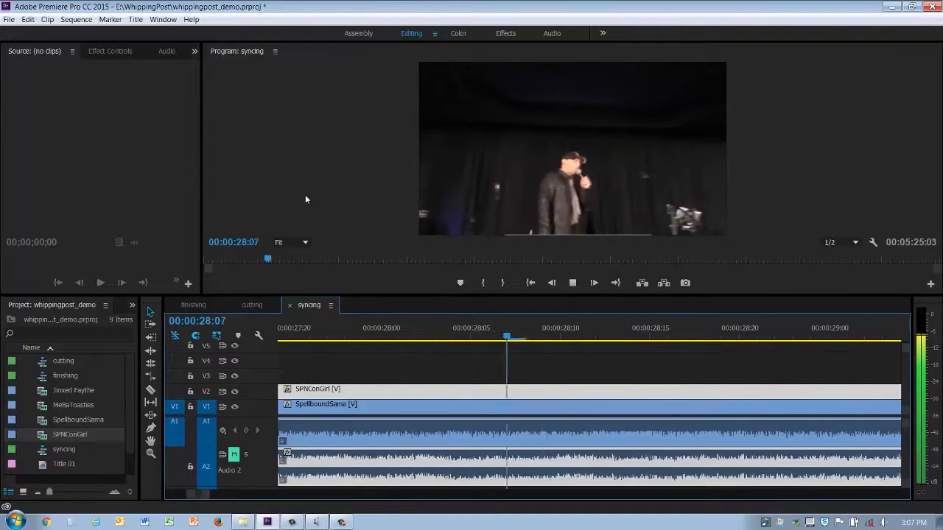
key(grave)
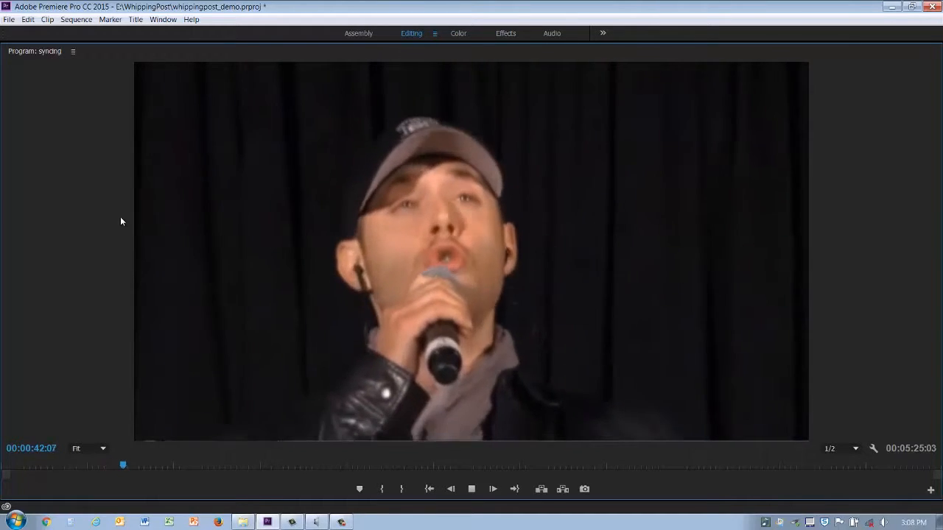
key(space)
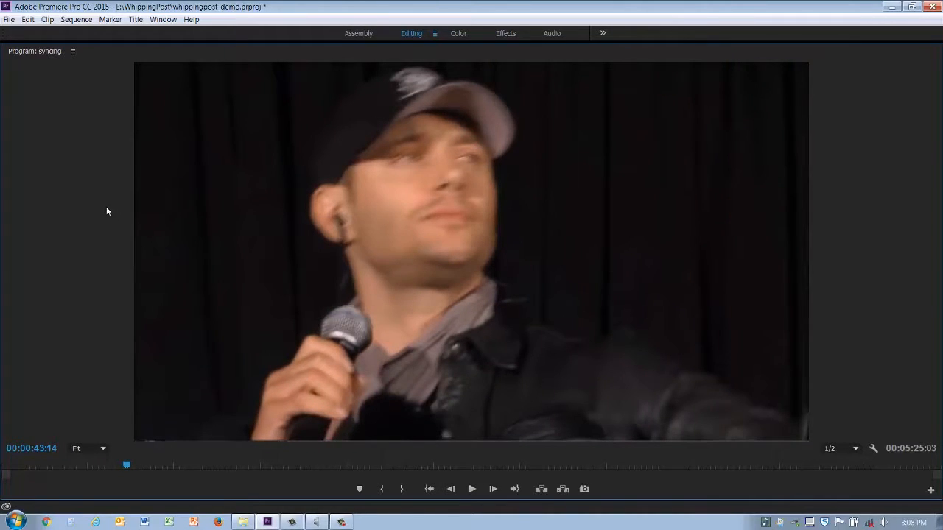
key(grave)
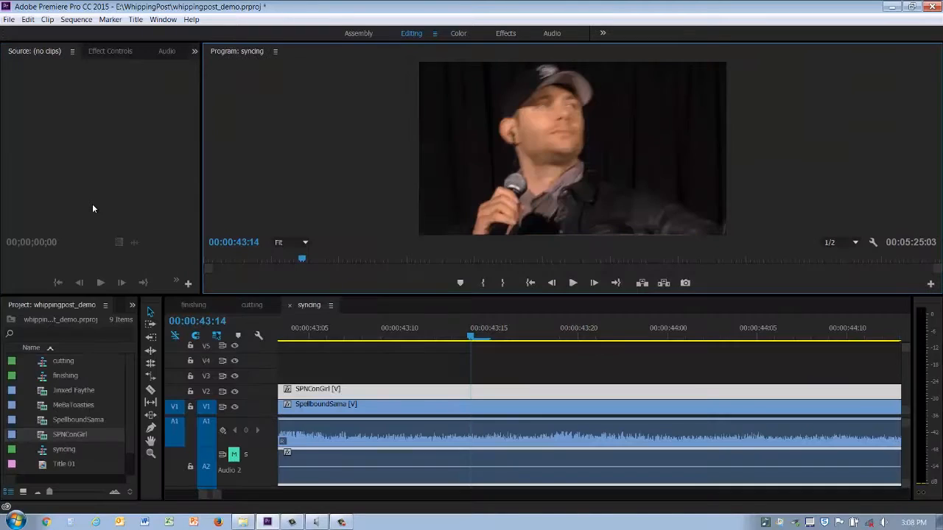
- Open the cutting sequence and show the full length of its four stacked clips in the timeline
click(473, 337)
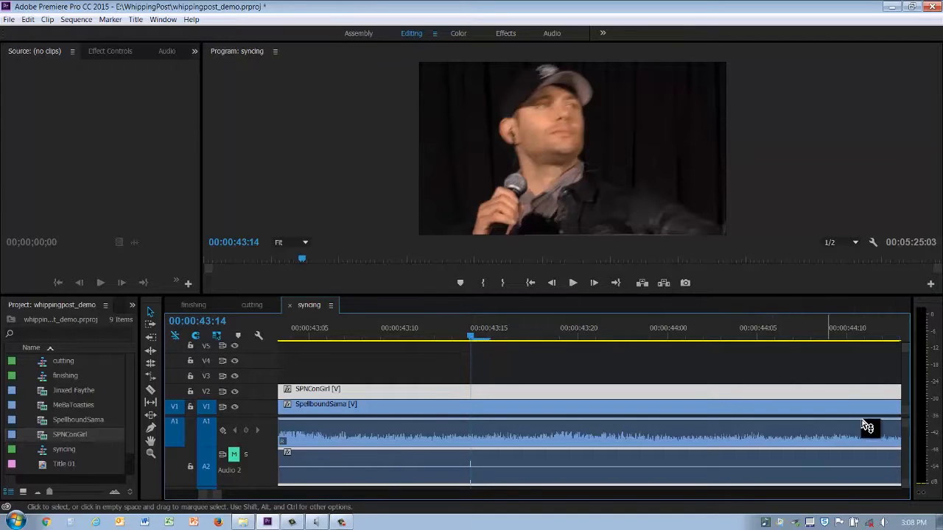
drag(908, 446, 909, 434)
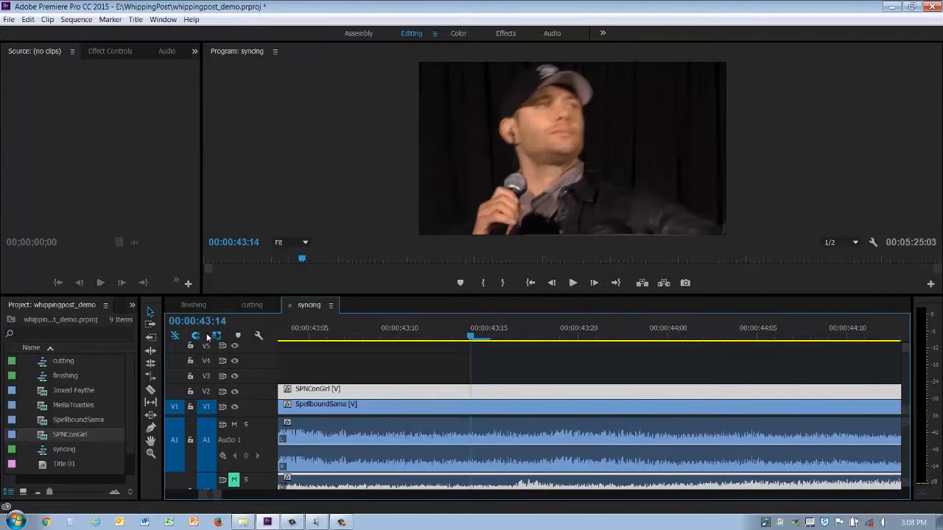
click(248, 306)
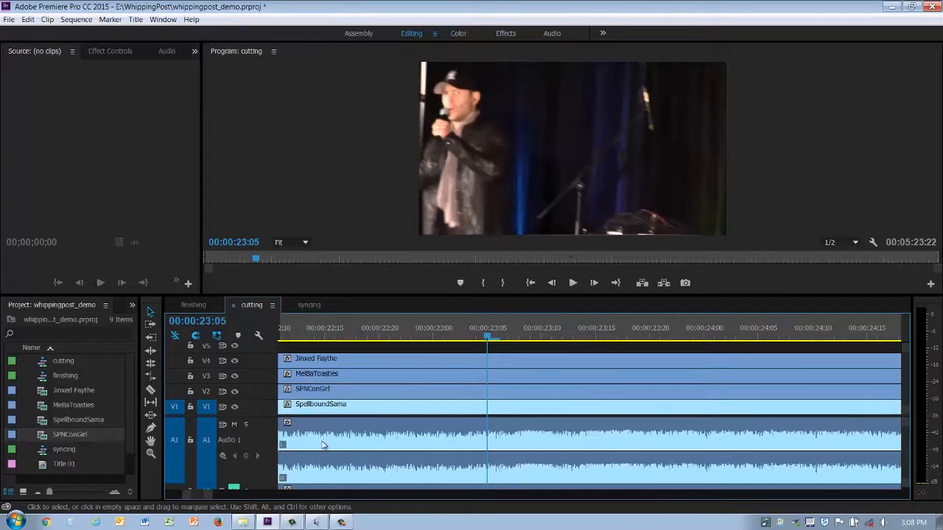
drag(211, 499, 595, 512)
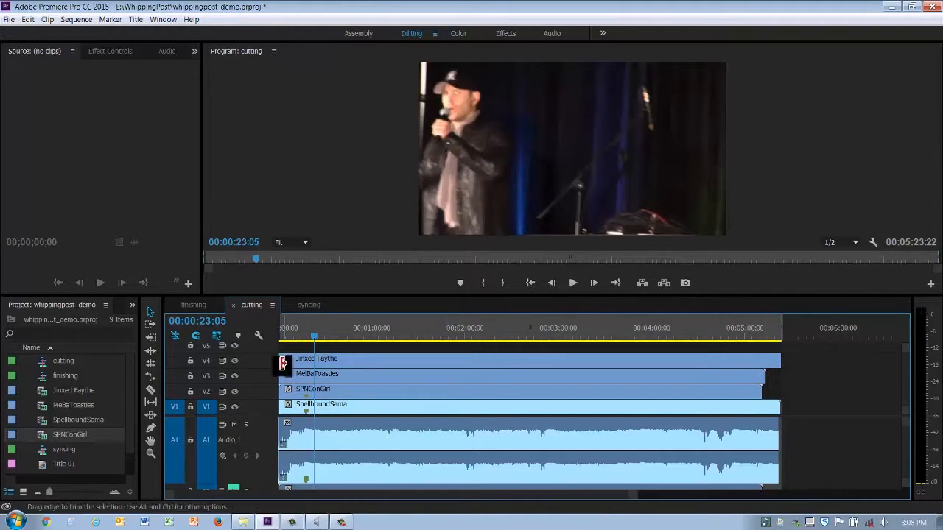
- Split the clips on video tracks V1 to V4 at frame 00:00:19:11 with the Razor tool
drag(308, 337, 279, 337)
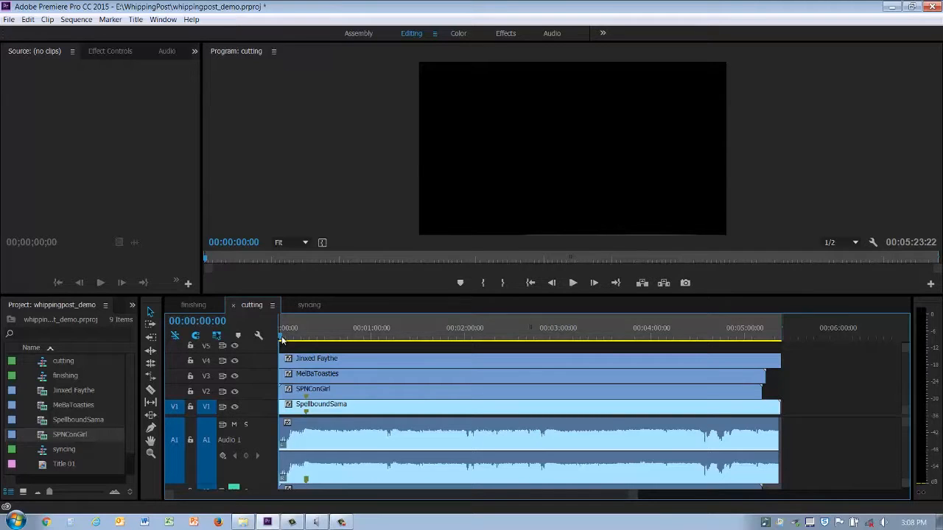
drag(282, 339, 310, 340)
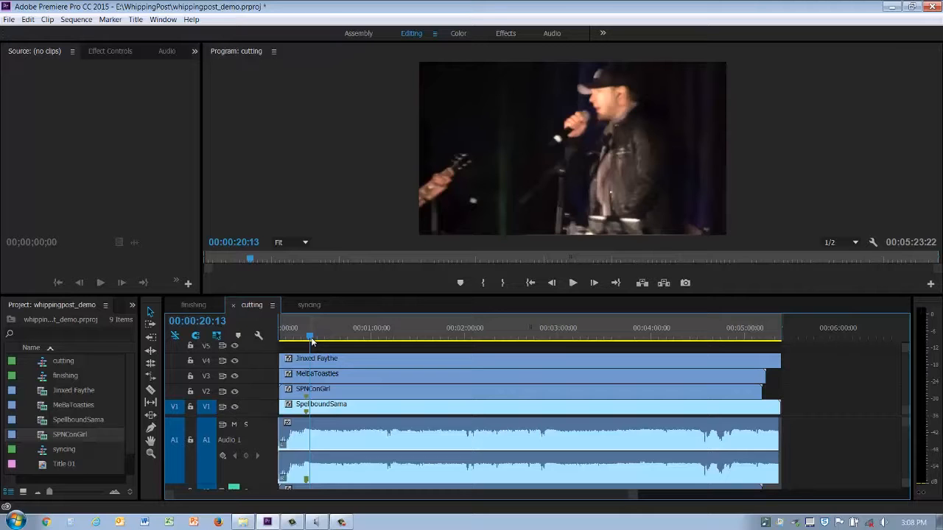
key(Left)
key(Left)
key(Left)
key(Left)
key(Left)
key(Left)
key(Left)
key(Left)
key(Left)
key(Left)
key(Left)
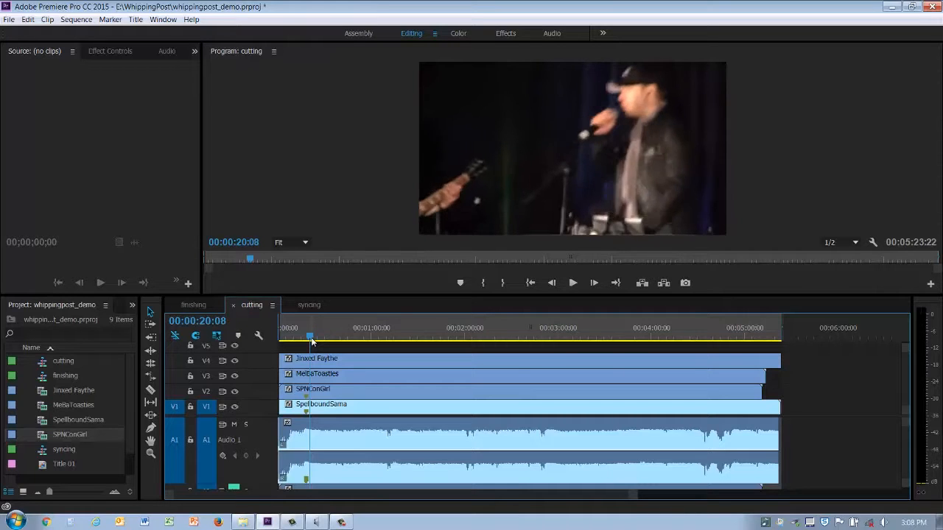
key(Left)
key(Left)
key(Left)
key(Left)
key(Left)
key(Left)
key(Left)
key(Left)
key(Left)
key(Left)
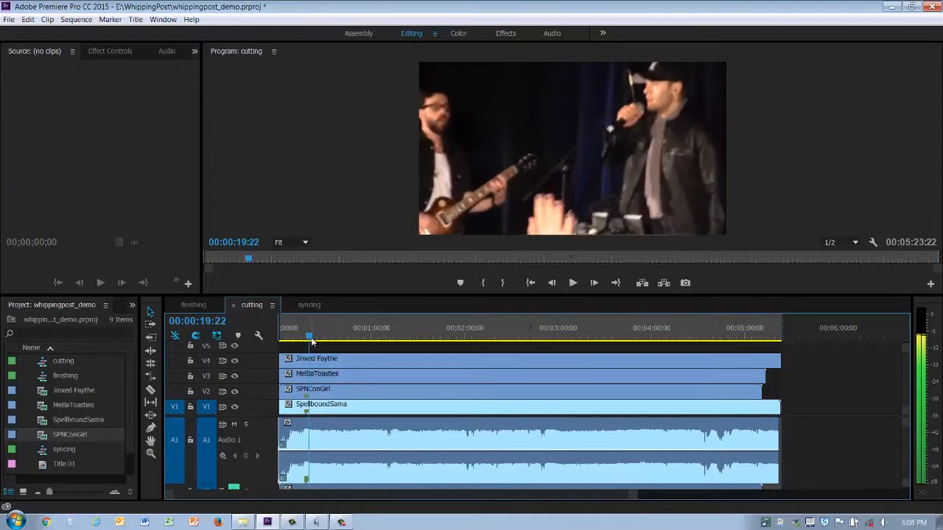
key(Left)
key(Left)
key(Left)
key(Left)
key(Left)
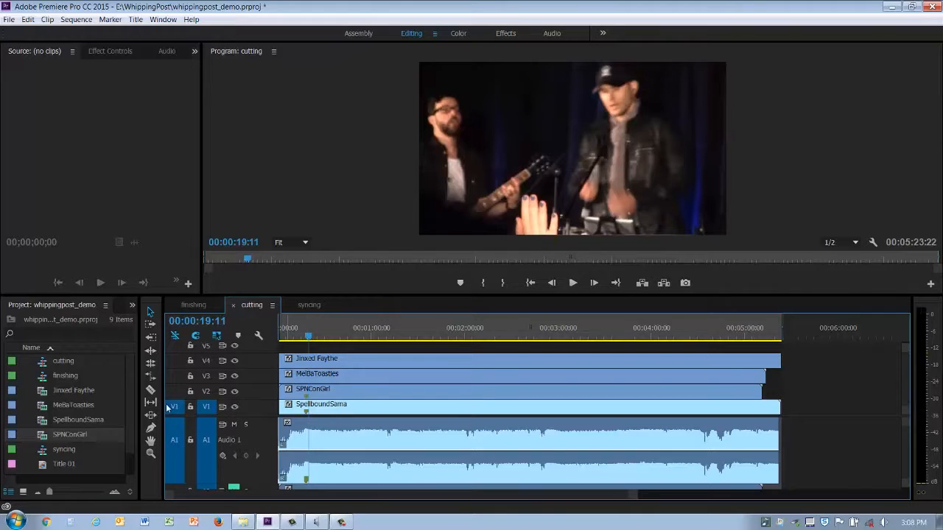
click(151, 391)
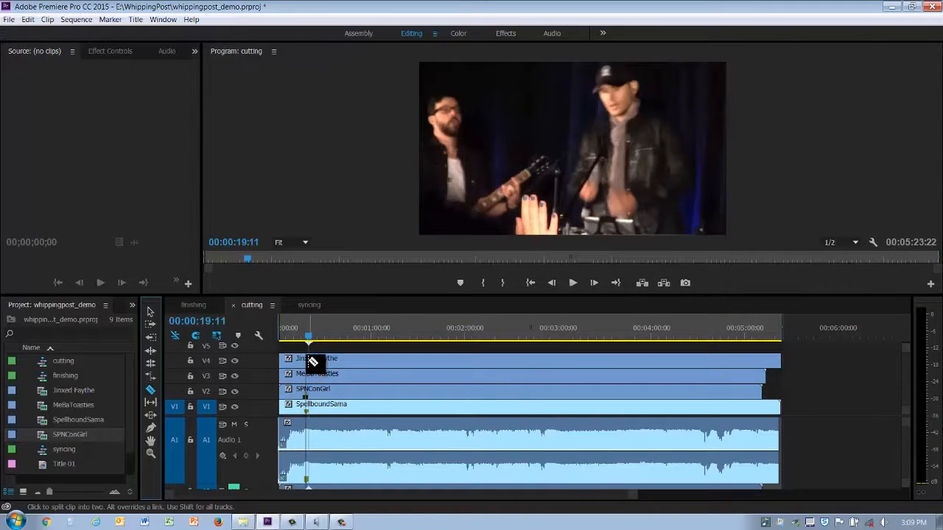
shift+click(308, 362)
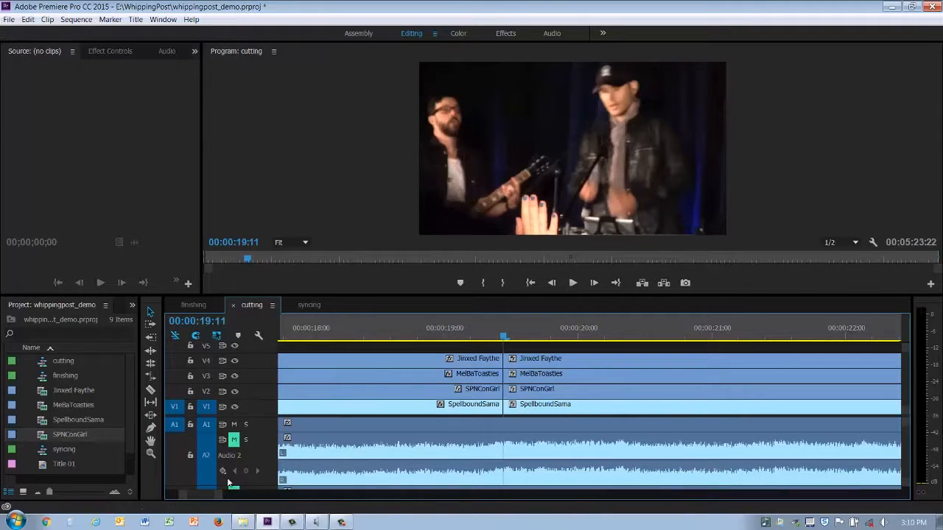
- Review the Jinxed Faythe angle on V4 from the cut at 00:00:19:11 to about 00:00:26:01
drag(216, 496, 212, 497)
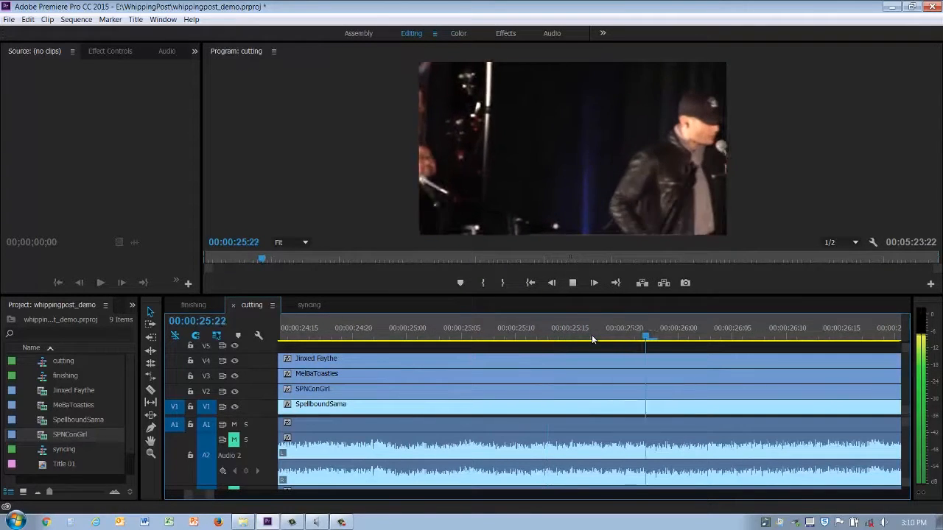
key(space)
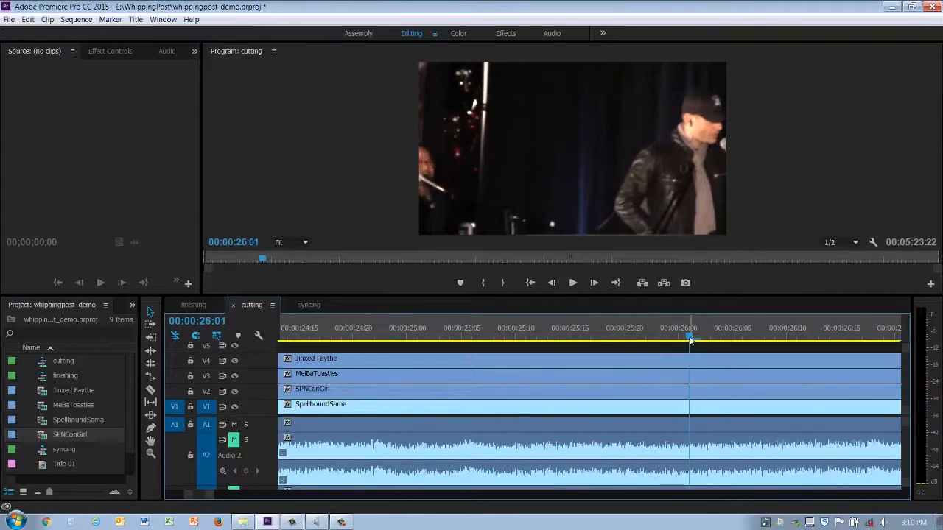
drag(690, 337, 667, 342)
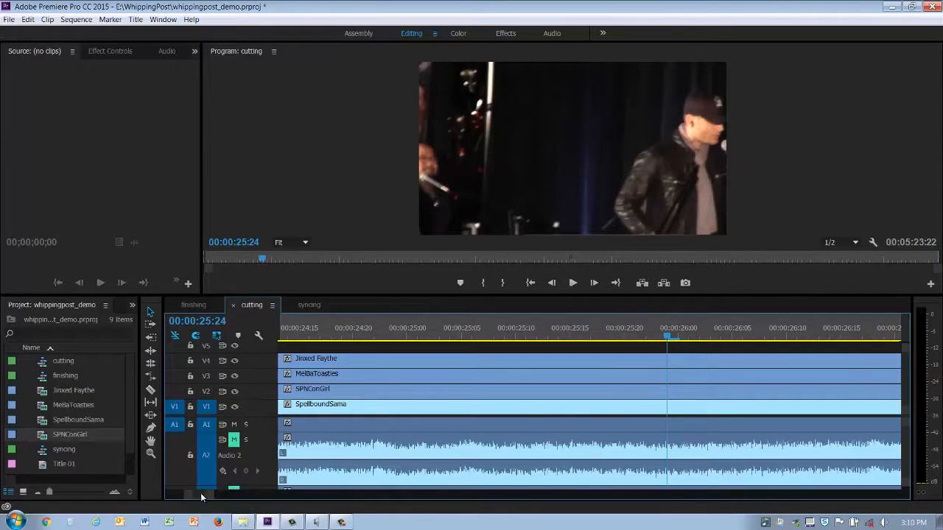
drag(200, 492, 242, 497)
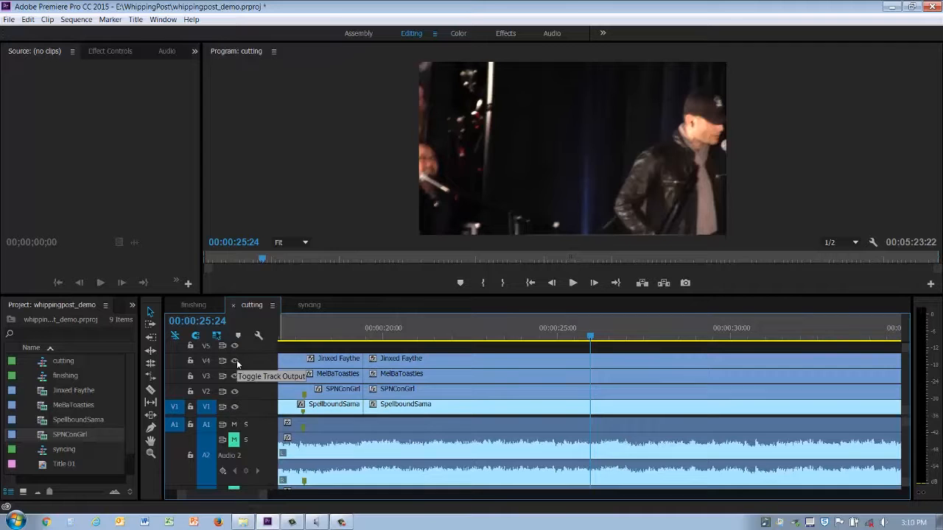
drag(588, 334, 381, 347)
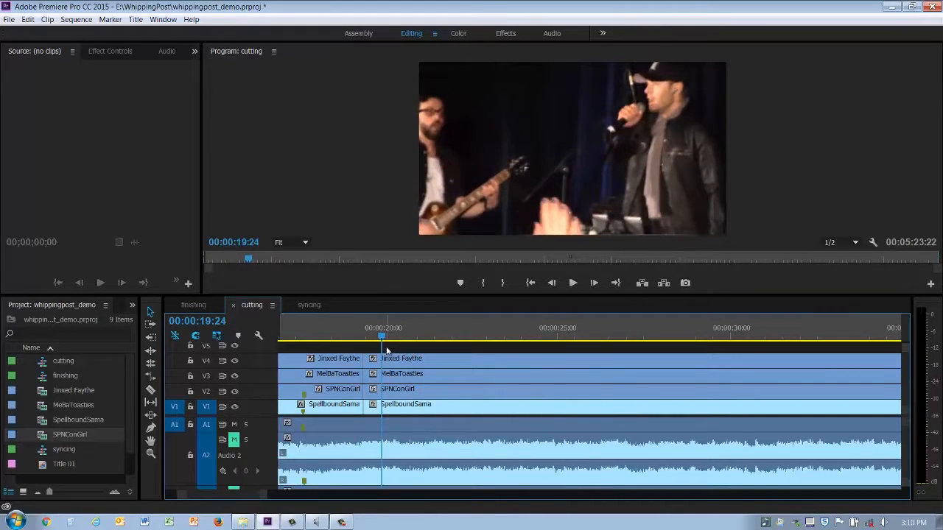
- Hide tracks V4 and V3 in turn to review the MelBaToasties and SPNConGirl angles following the cut
click(235, 361)
drag(382, 340, 597, 354)
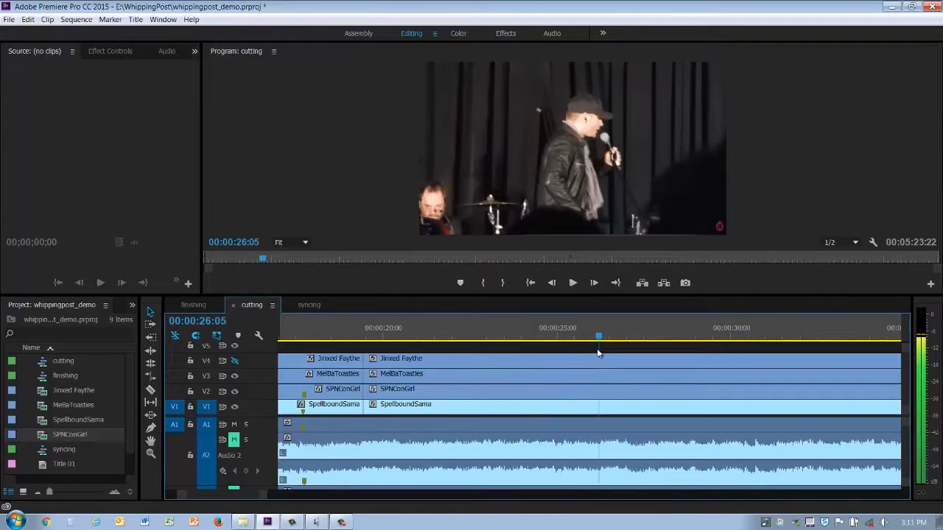
click(234, 376)
drag(358, 327, 458, 339)
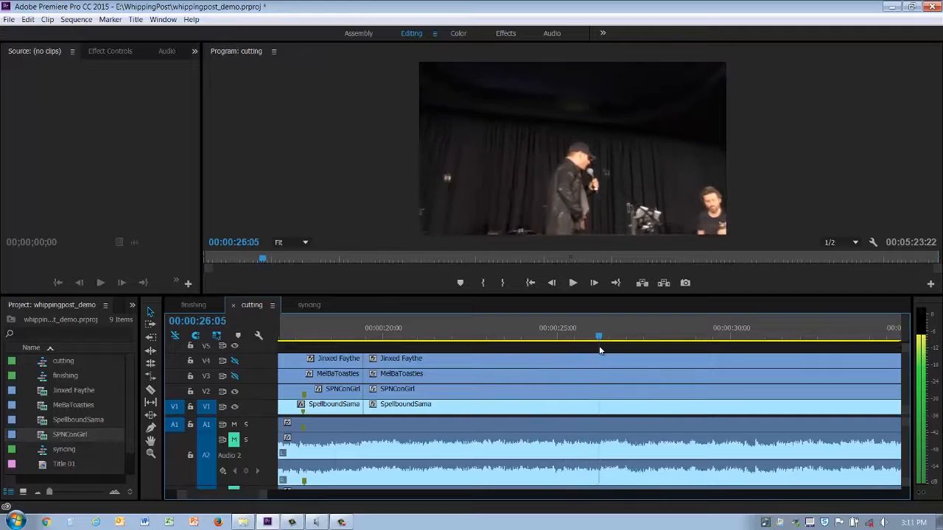
drag(599, 345, 619, 346)
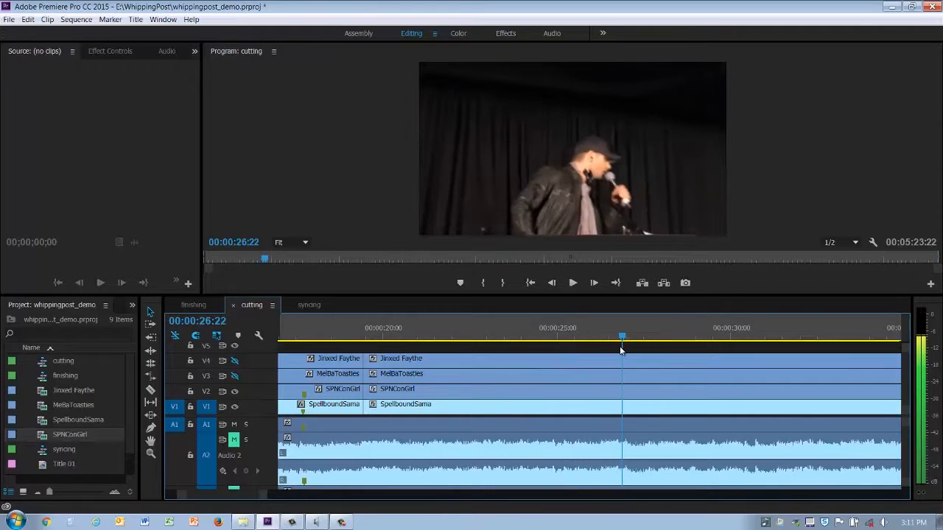
- Hide track V2 to review the SpellboundSama angle around the cut up to 00:00:25:12, and show V2 again
click(235, 392)
drag(317, 336, 574, 336)
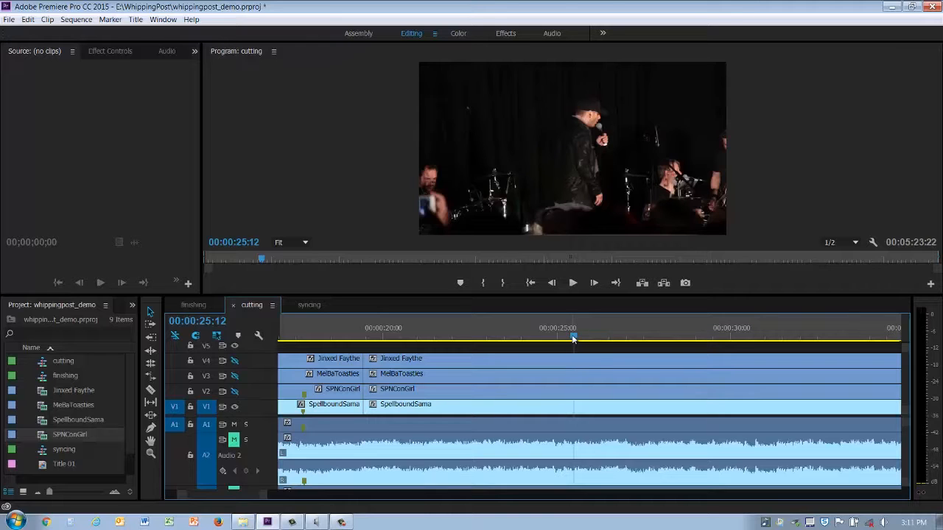
click(336, 338)
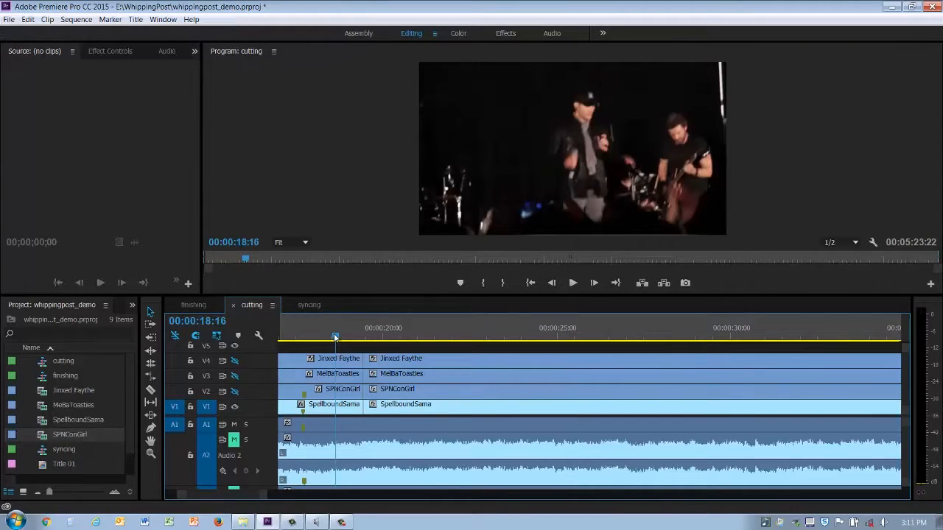
drag(335, 337, 350, 337)
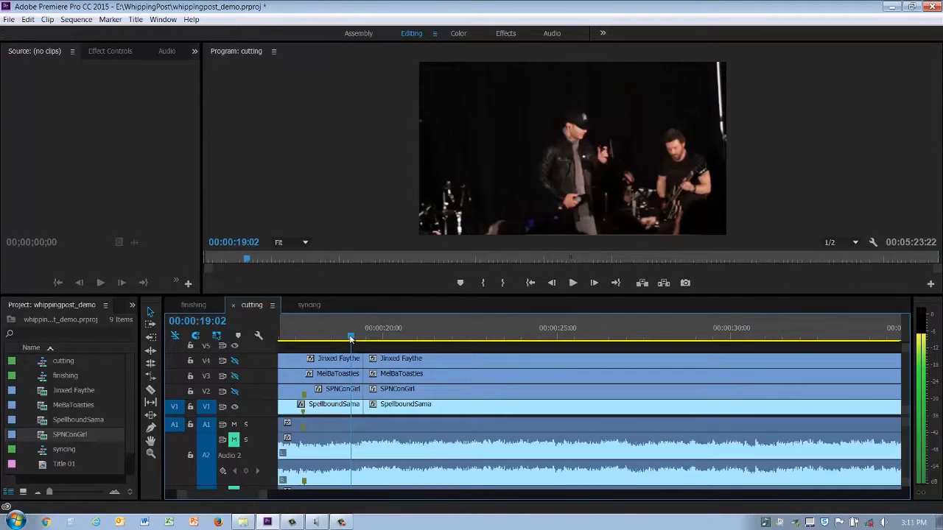
drag(351, 337, 462, 339)
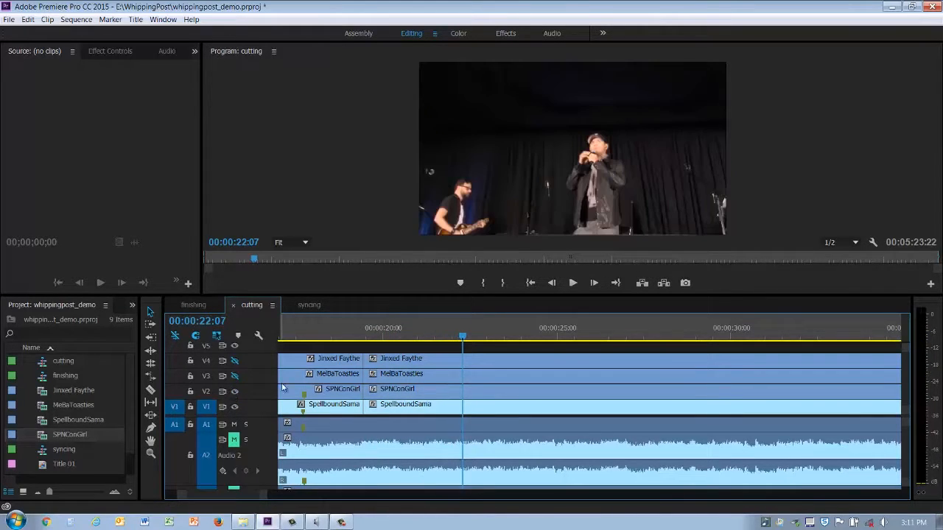
- Review the SPNConGirl angle up to 00:00:25:15, and show tracks V4 and V3 again
mouse_move(465, 337)
mouse_down()
mouse_move(365, 339)
mouse_move(470, 337)
mouse_up()
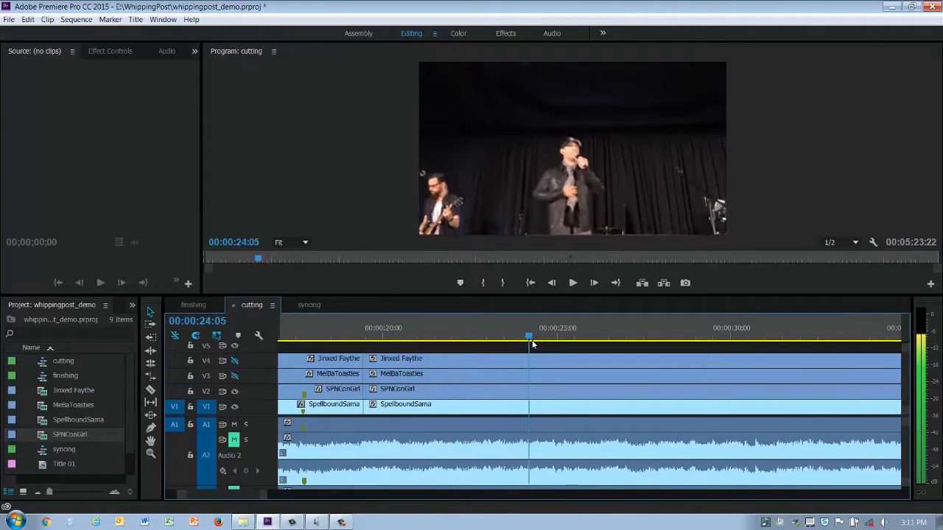
drag(573, 344, 579, 343)
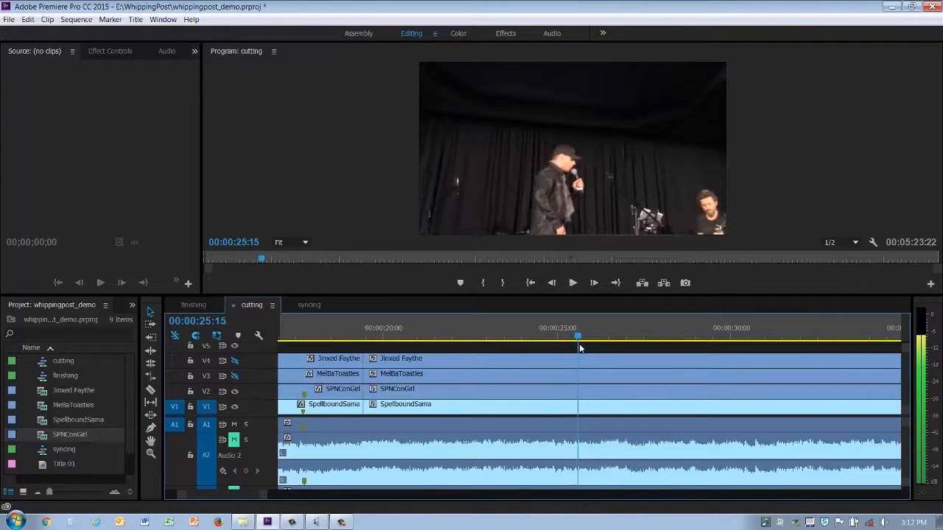
click(328, 332)
drag(327, 334, 525, 343)
click(235, 361)
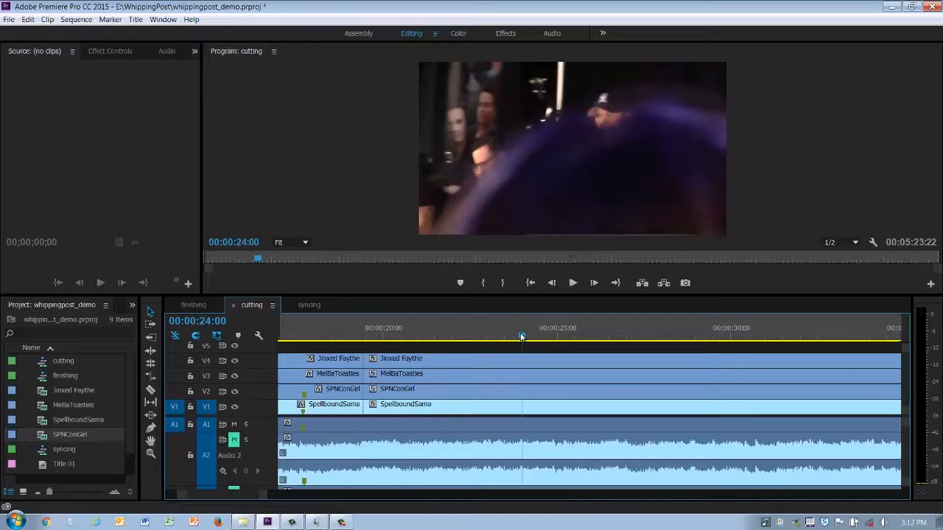
drag(520, 336, 623, 334)
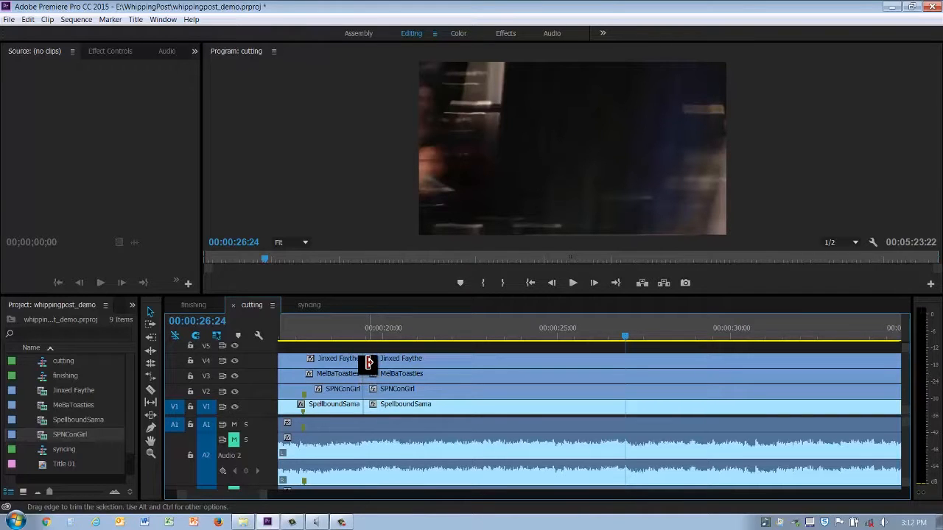
drag(368, 359, 626, 352)
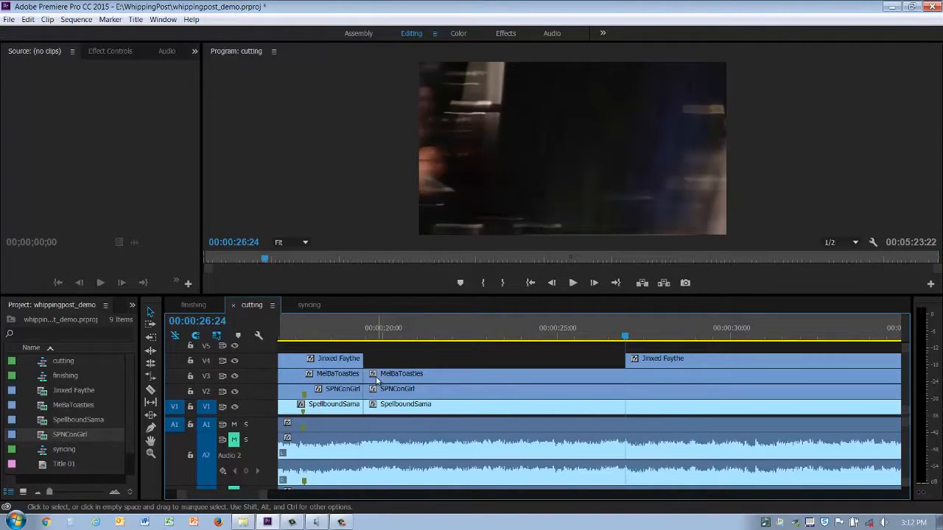
drag(366, 374, 625, 370)
drag(425, 414, 625, 420)
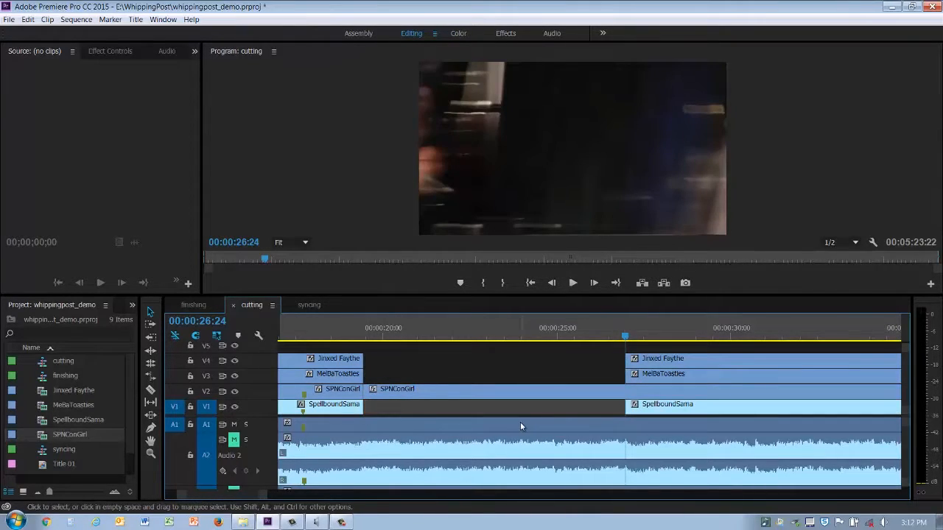
click(579, 340)
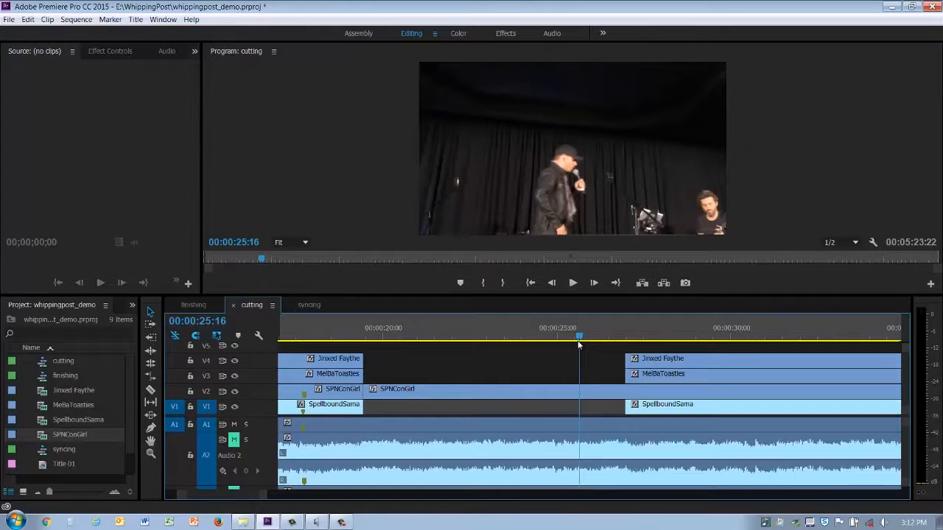
- Split the SPNConGirl clip where the other three angles resume, and trim the start of its new segment to 00:00:33:16
key(space)
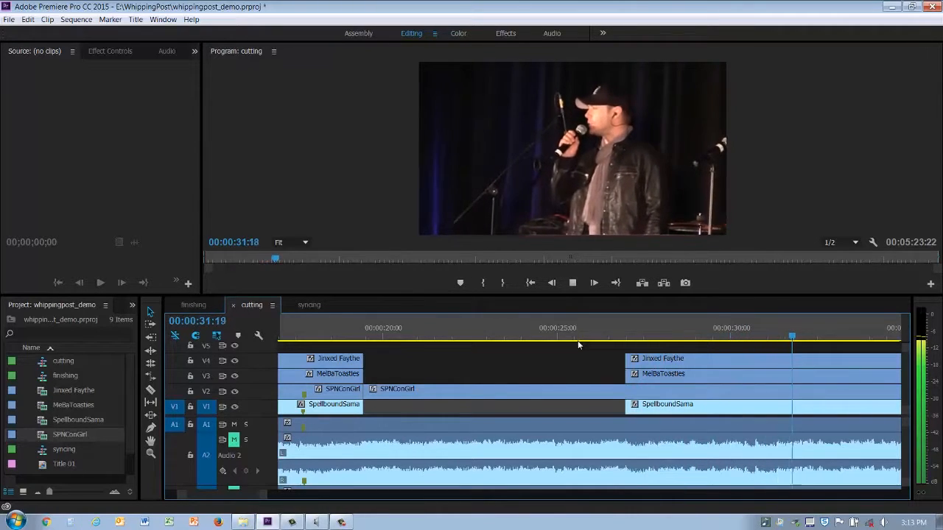
key(space)
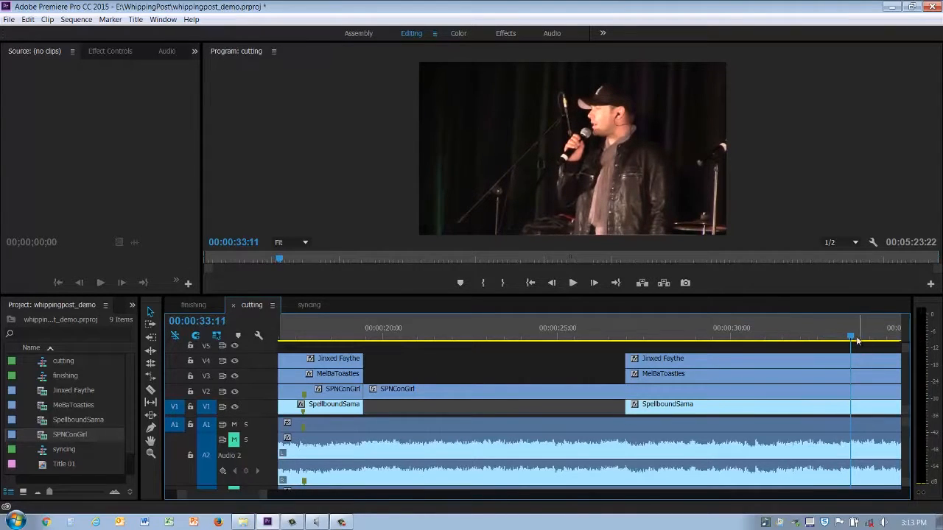
mouse_move(852, 338)
mouse_down()
mouse_move(825, 340)
mouse_move(874, 341)
mouse_move(821, 340)
mouse_move(857, 339)
mouse_up()
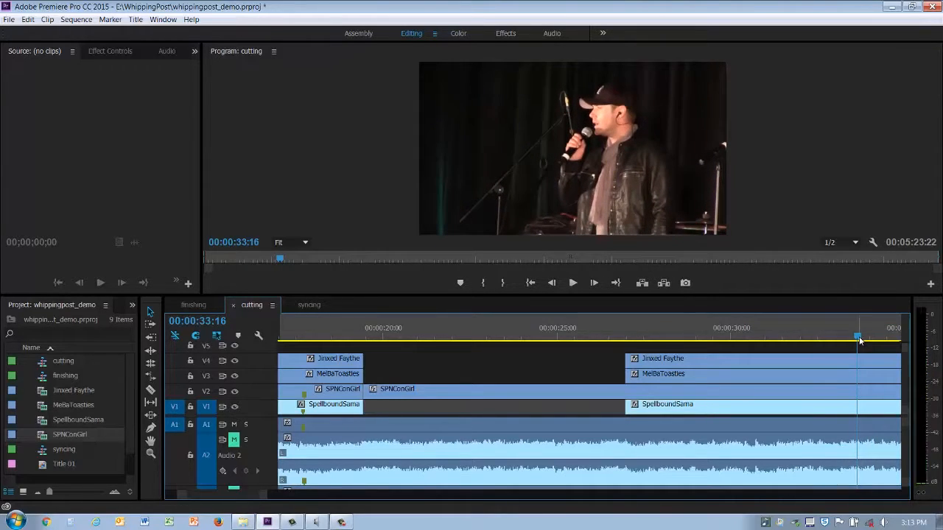
click(149, 390)
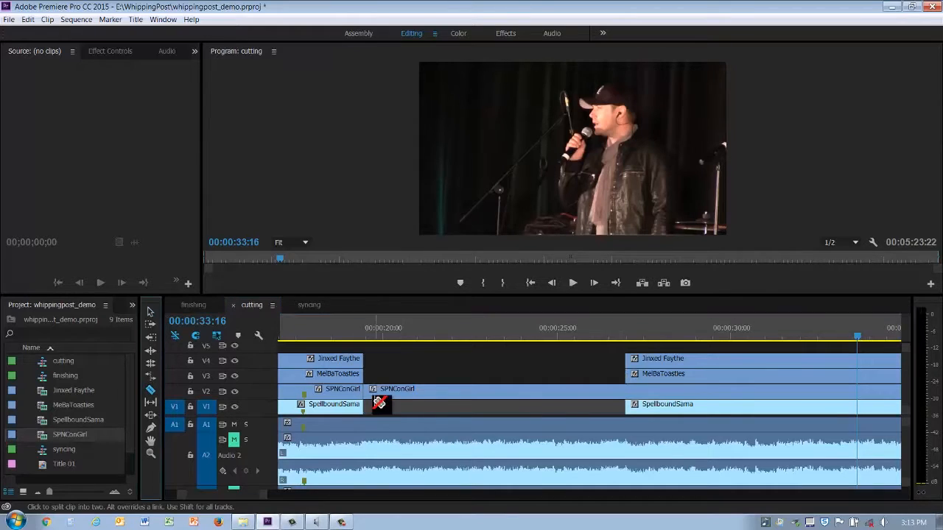
click(631, 390)
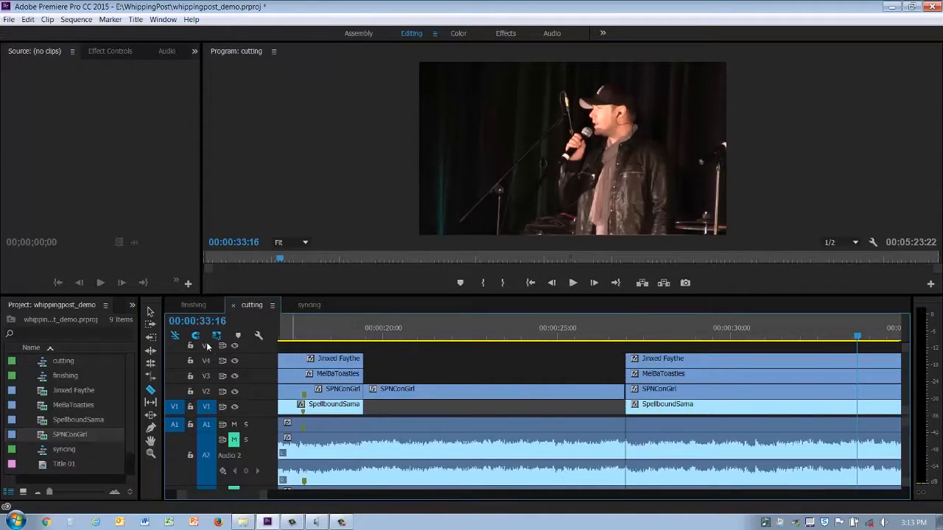
click(150, 312)
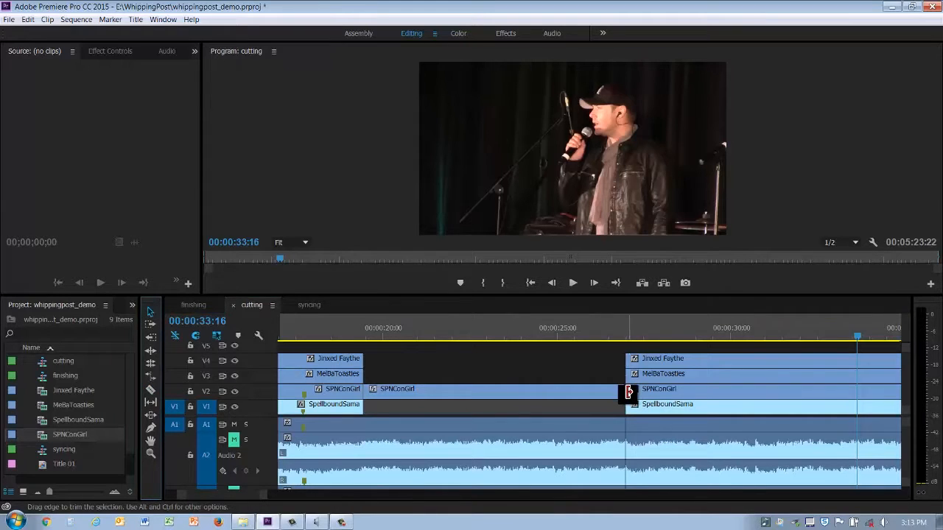
drag(628, 389, 857, 393)
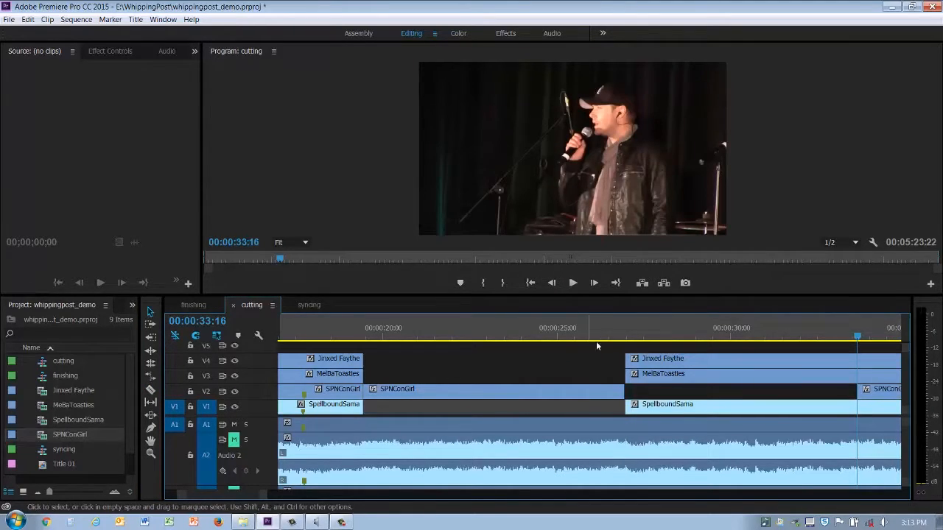
- Review the Jinxed Faythe angle in the new gap, and hide track V4 to review MelBaToasties up to 00:00:33:19
drag(861, 340, 771, 347)
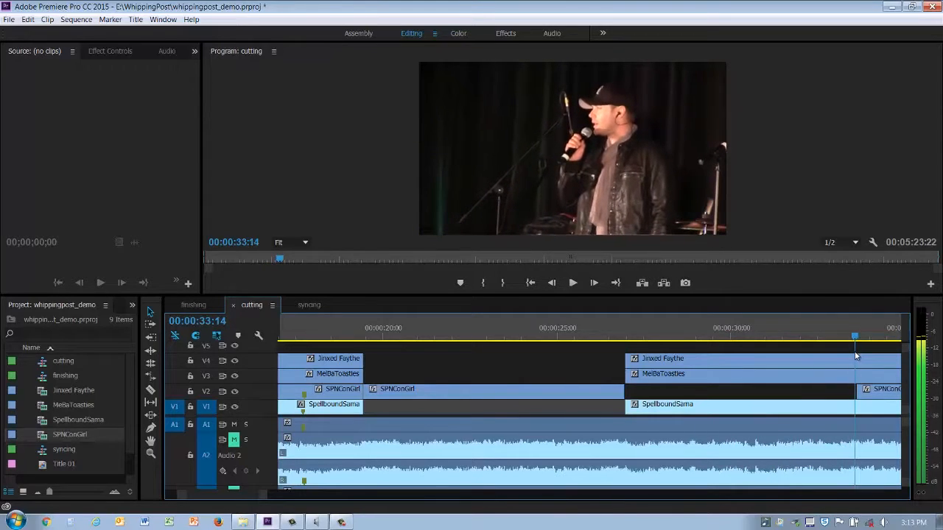
drag(845, 336, 600, 333)
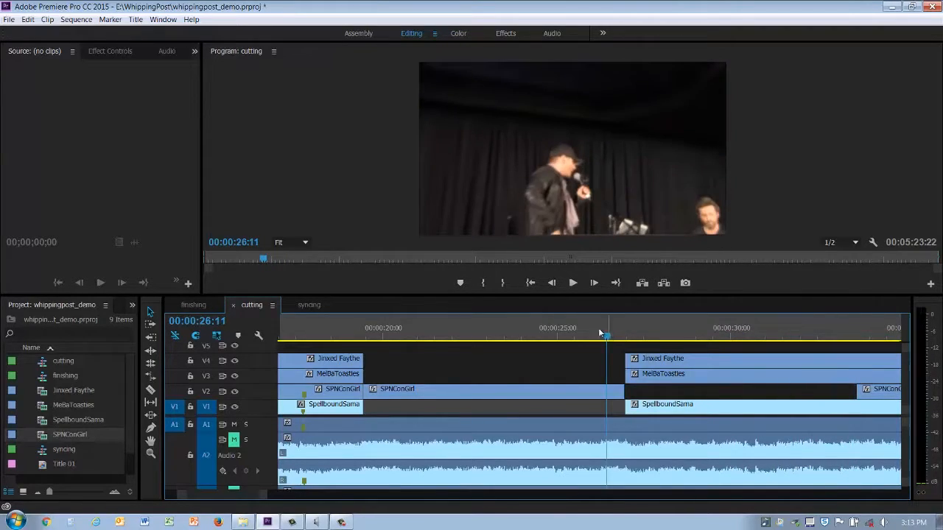
click(235, 360)
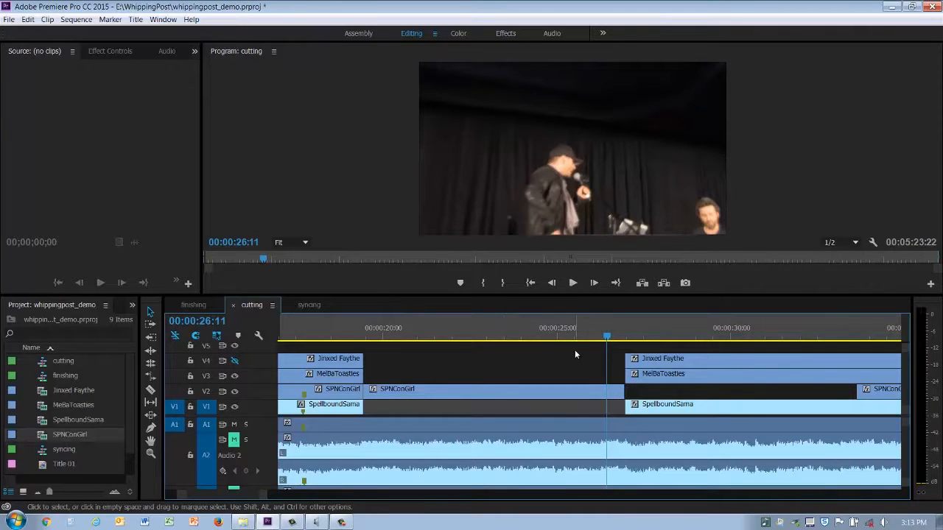
drag(611, 341, 862, 354)
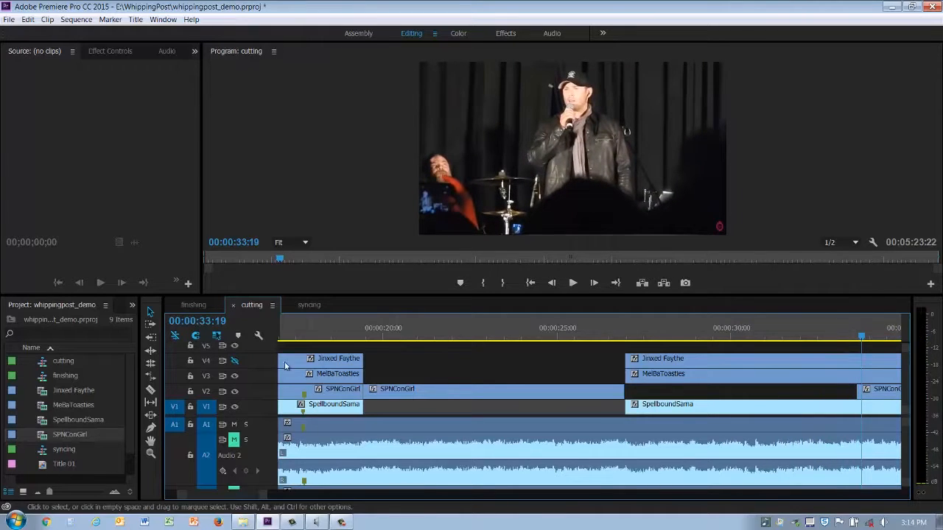
- Hide track V3 and review SpellboundSama in the SPNConGirl gap and the SPNConGirl angle following it
click(234, 376)
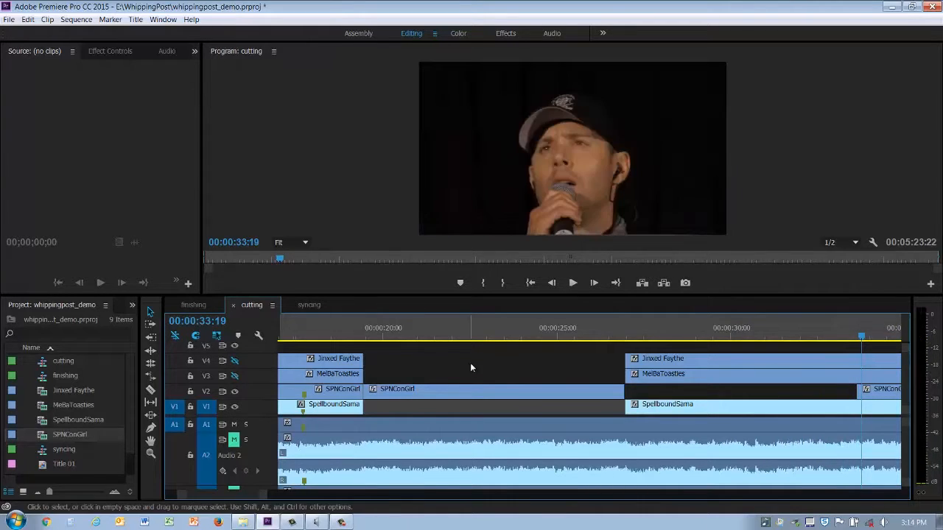
click(588, 334)
drag(590, 336, 741, 342)
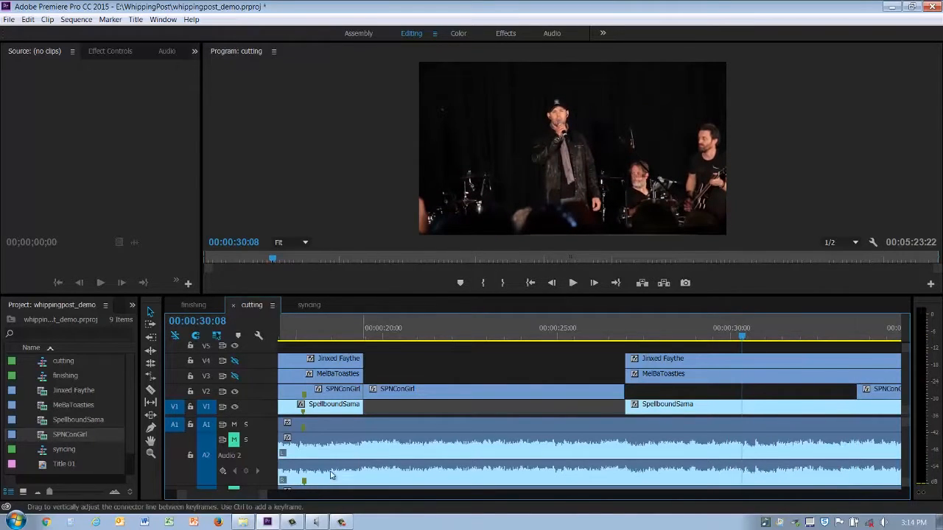
scroll(249, 495, down, 6)
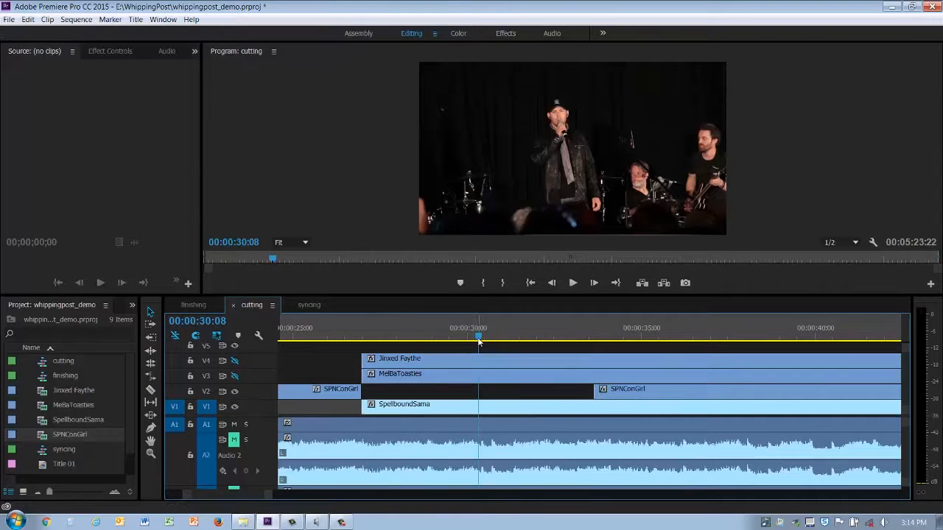
drag(478, 337, 598, 349)
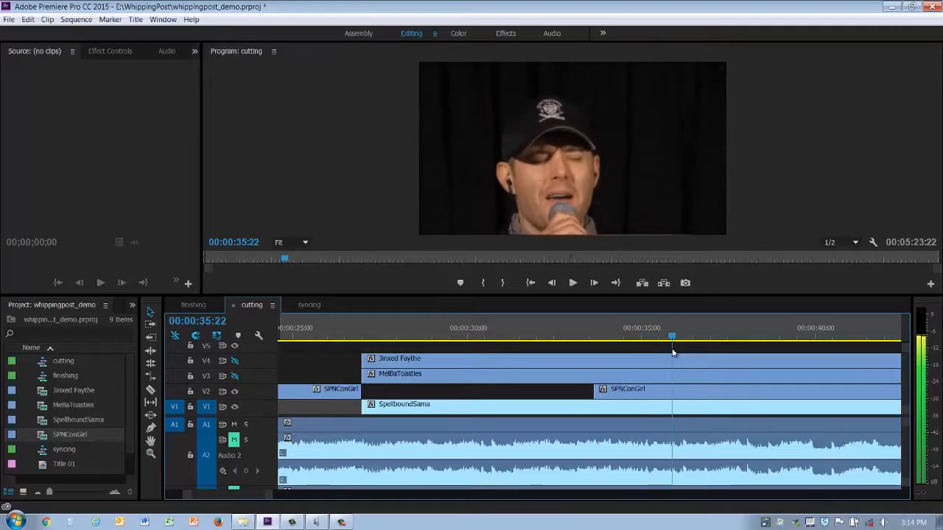
drag(672, 353, 602, 347)
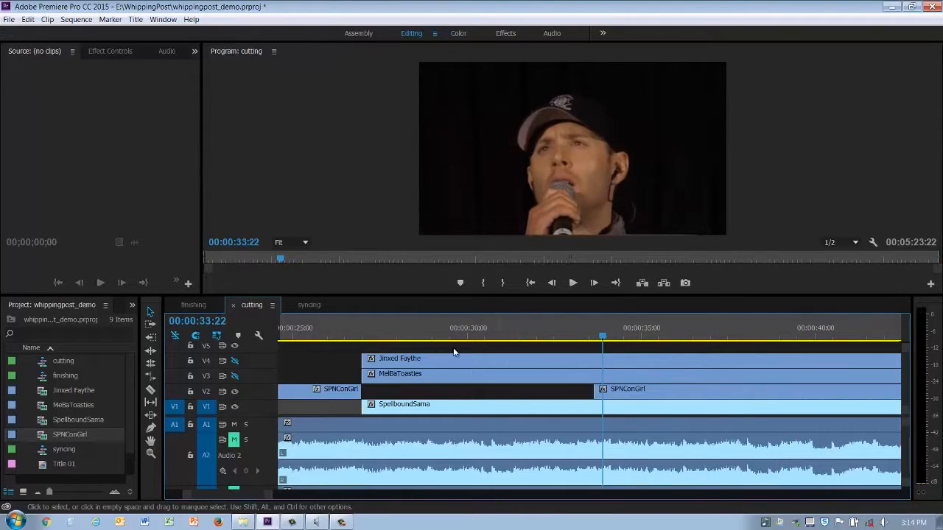
- Show tracks V3 and V4 in turn to review MelBaToasties up to 00:00:39:00 and Jinxed Faythe up to 00:00:40:12
click(236, 376)
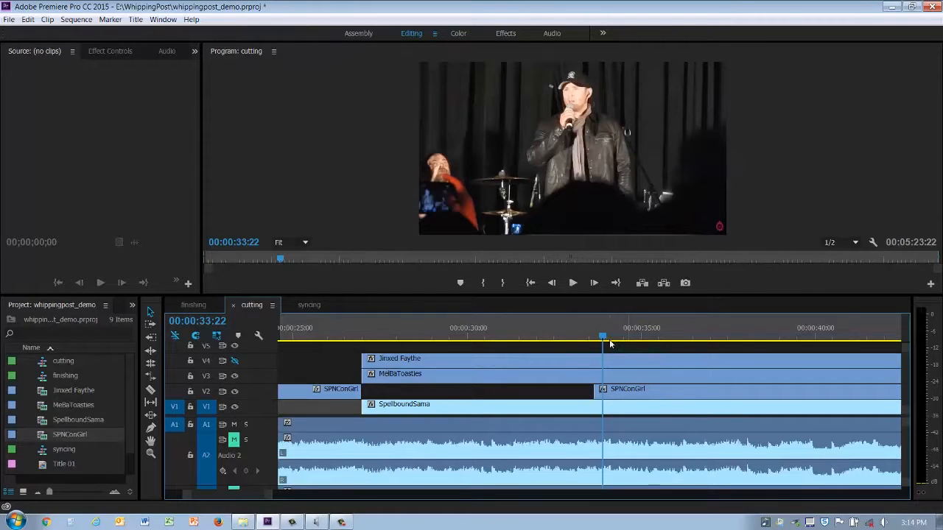
drag(602, 337, 780, 338)
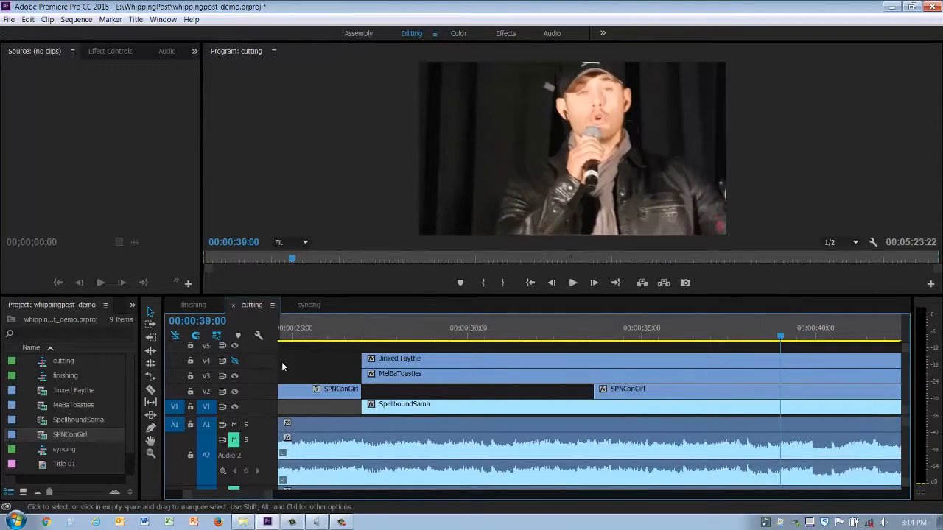
click(235, 361)
click(587, 335)
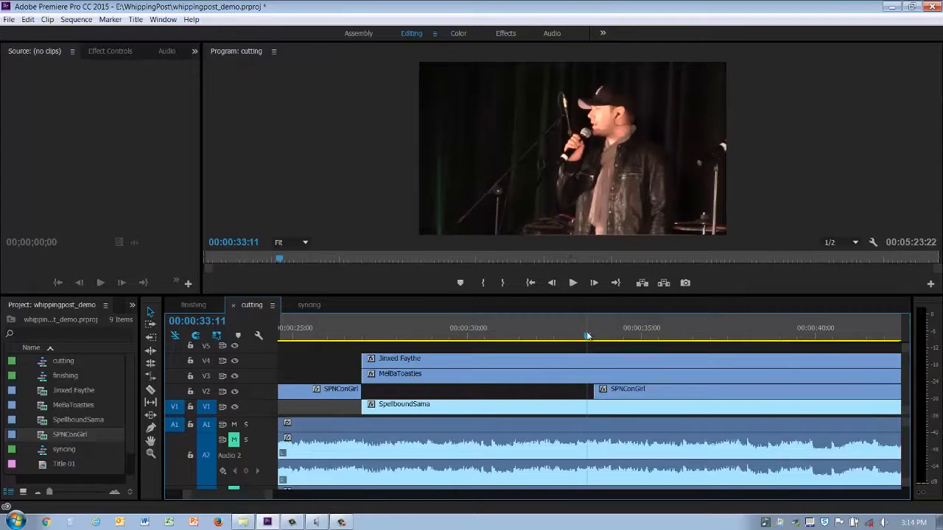
drag(588, 336, 827, 351)
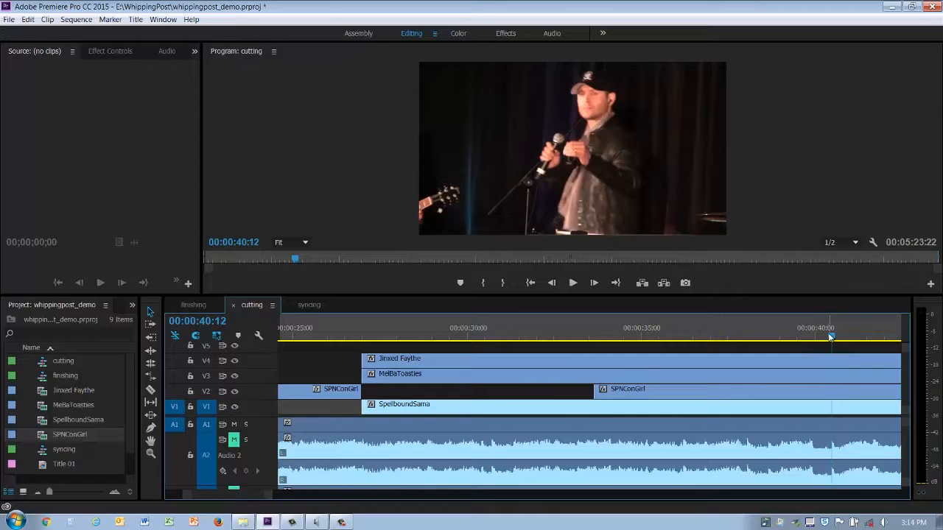
drag(830, 336, 791, 337)
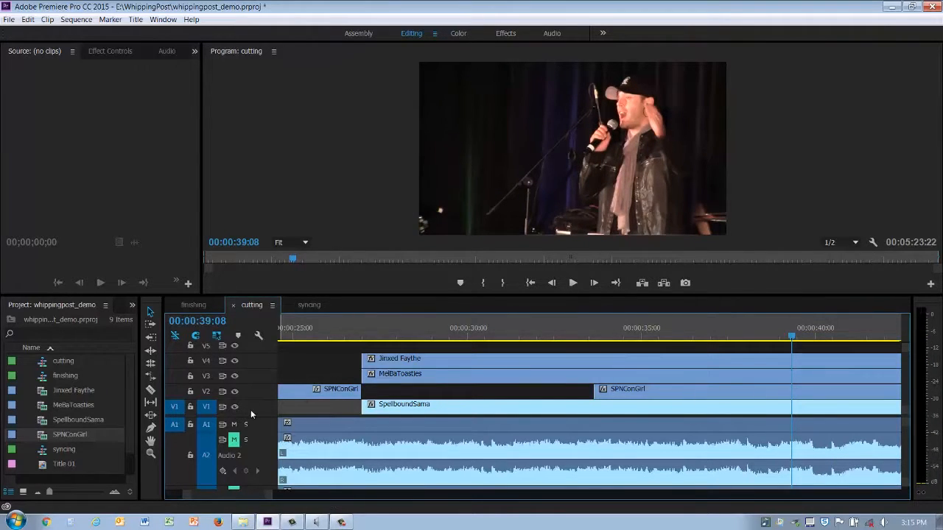
- Hide tracks V4, V3 and V2 to review the SpellboundSama angle from 00:00:33:13 to 00:00:34:06
click(235, 360)
click(234, 375)
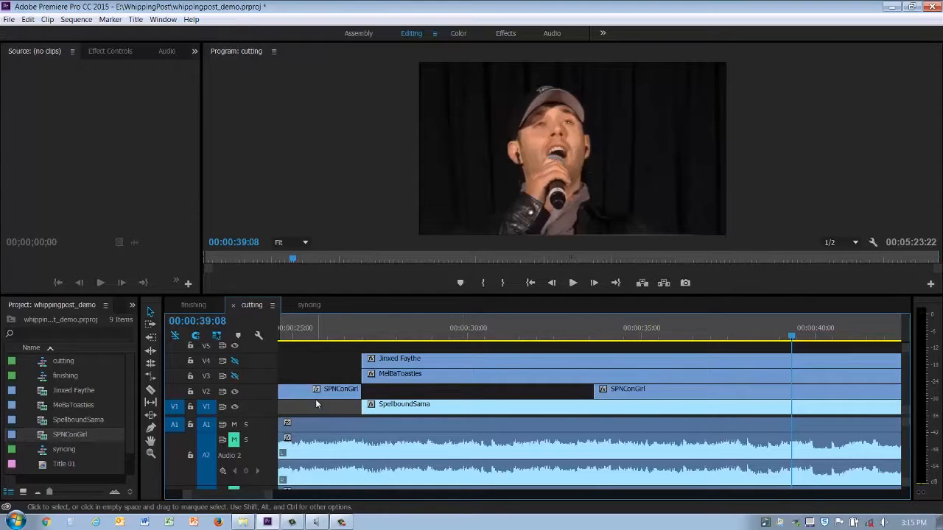
click(234, 391)
click(590, 333)
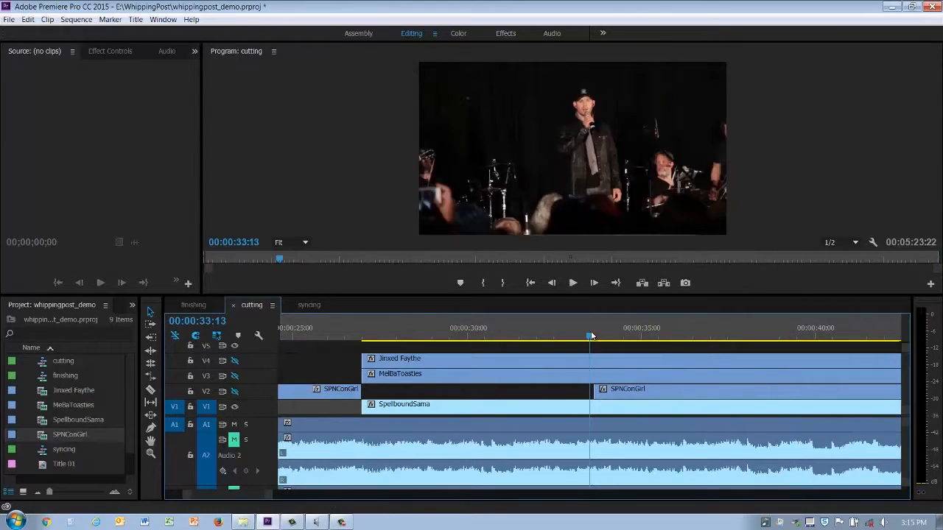
drag(590, 336, 615, 342)
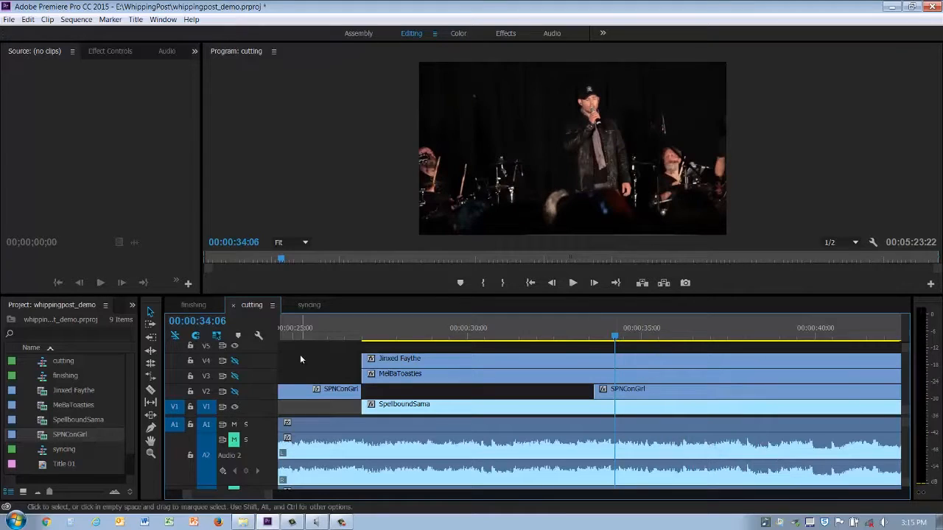
- Show tracks V2 and V4, and trim the starts of the MelBaToasties and SpellboundSama segments to match SPNConGirl's cut at 00:00:33:16
click(234, 392)
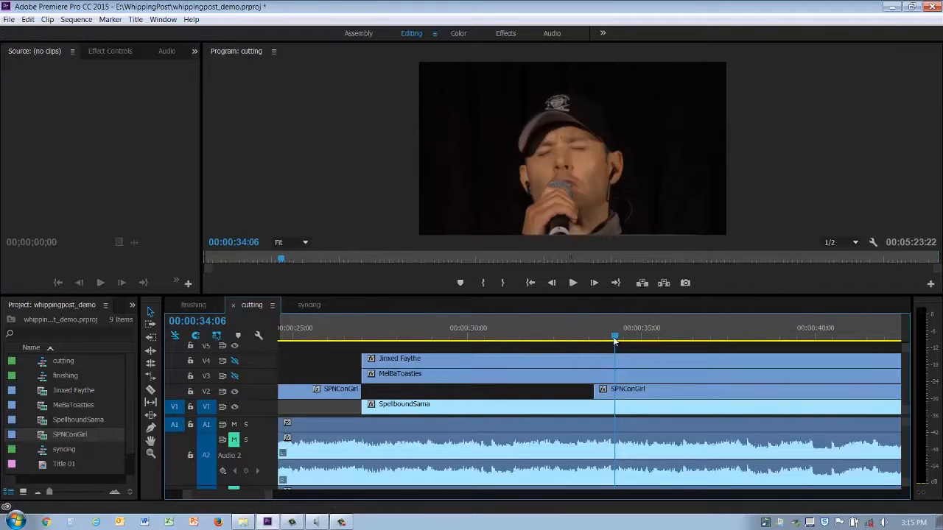
click(235, 360)
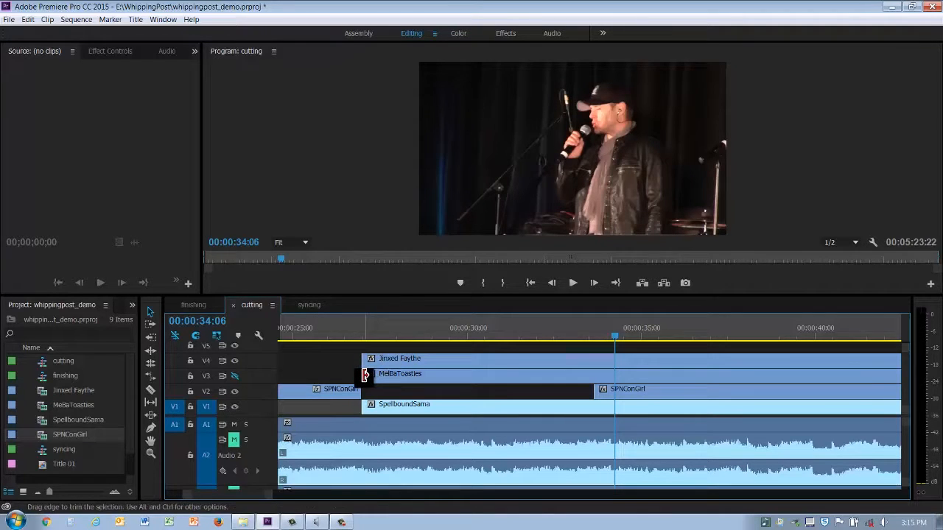
drag(375, 377, 594, 391)
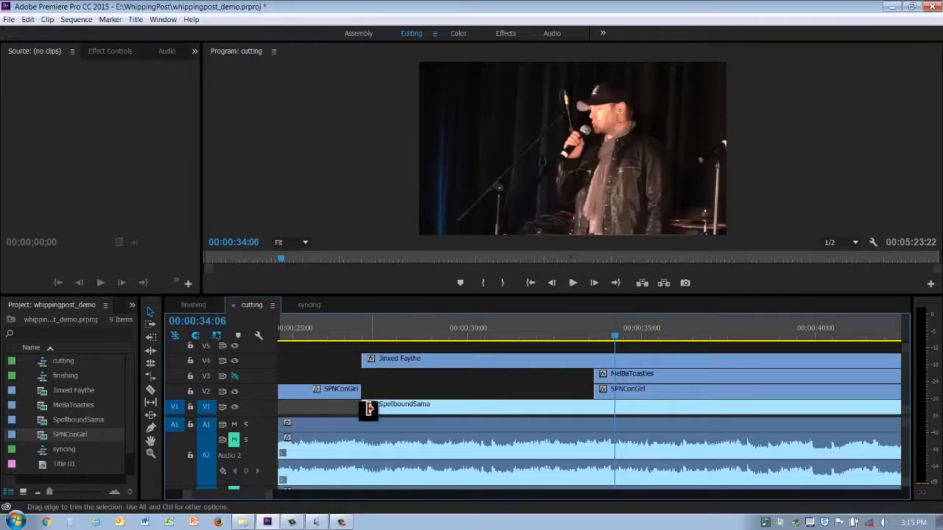
drag(396, 407, 595, 410)
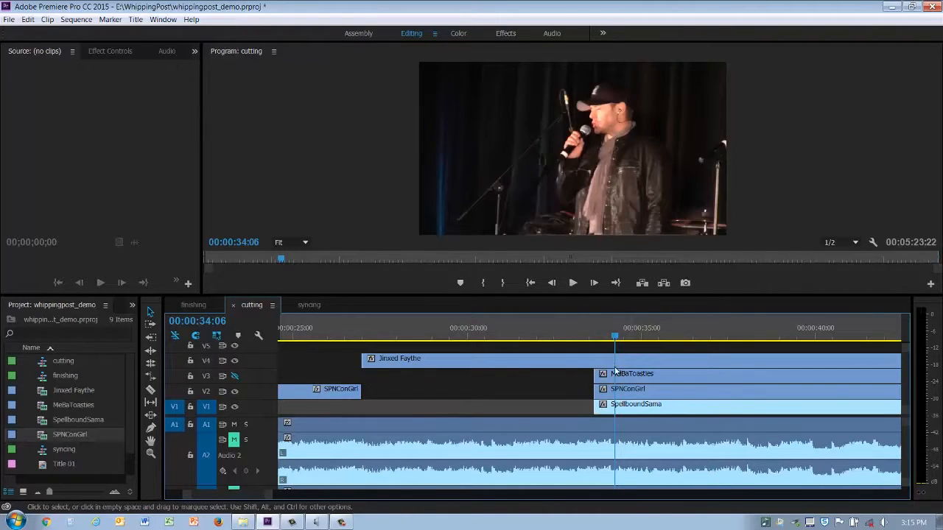
drag(617, 337, 641, 338)
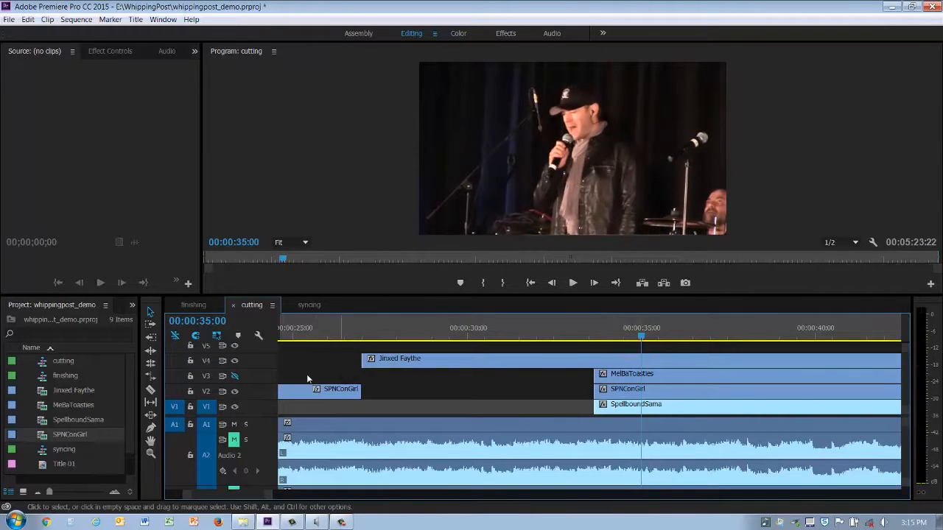
click(234, 361)
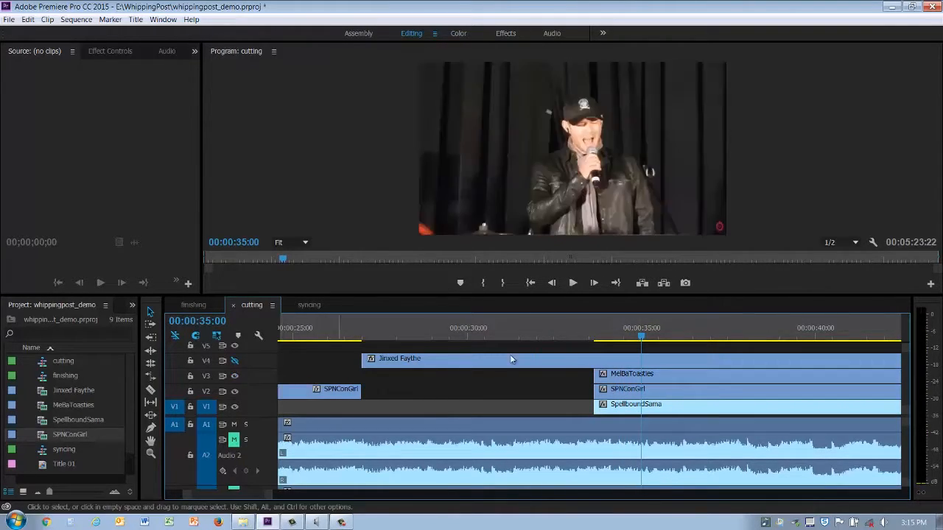
drag(641, 339, 829, 354)
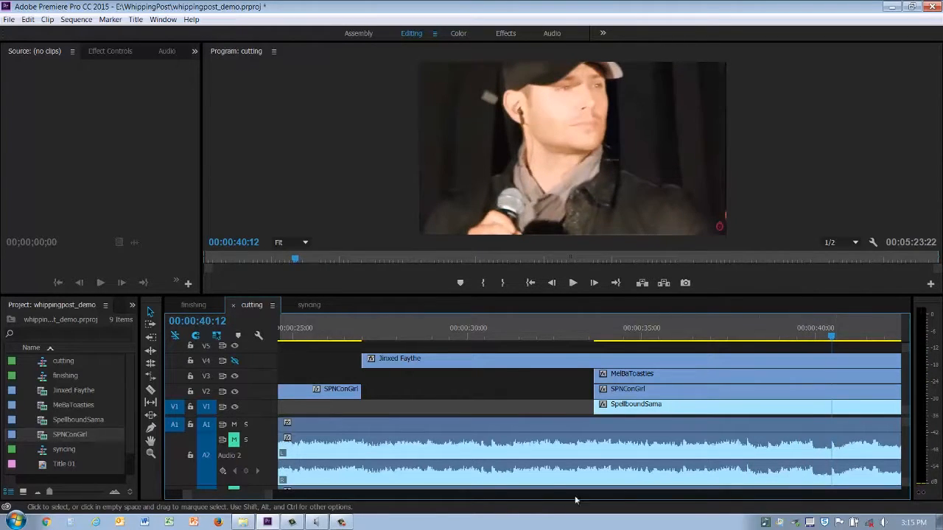
- Split Jinxed Faythe where the other three angles resume, trim its new segment's start to 00:00:40:12, and show track V4
scroll(245, 501, down, 3)
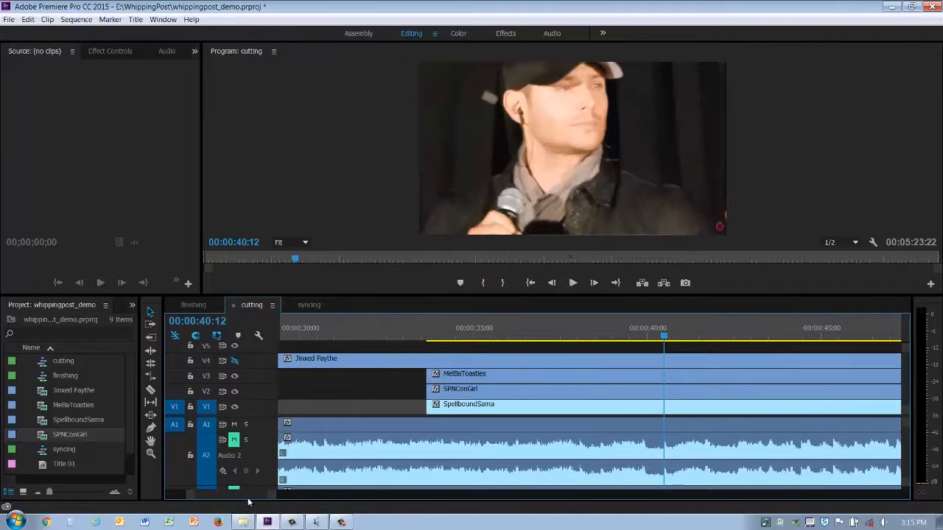
click(150, 391)
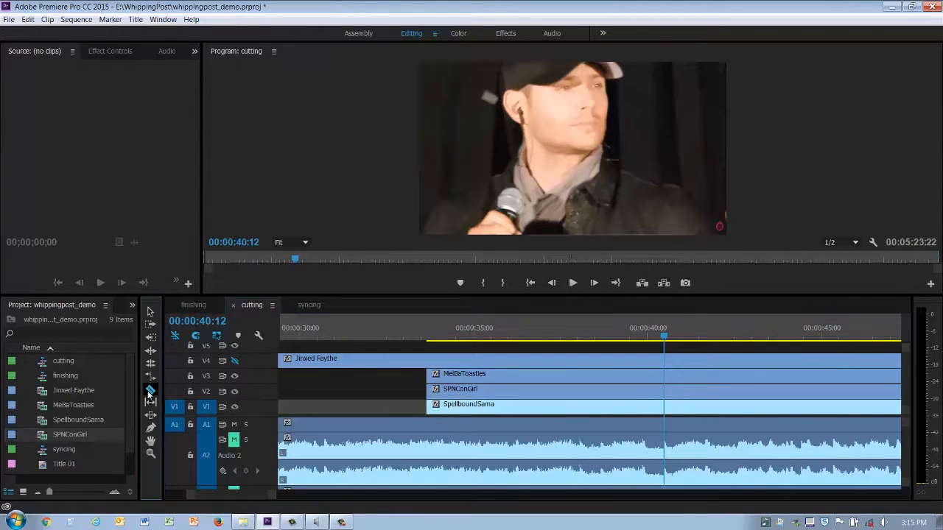
click(433, 361)
click(150, 313)
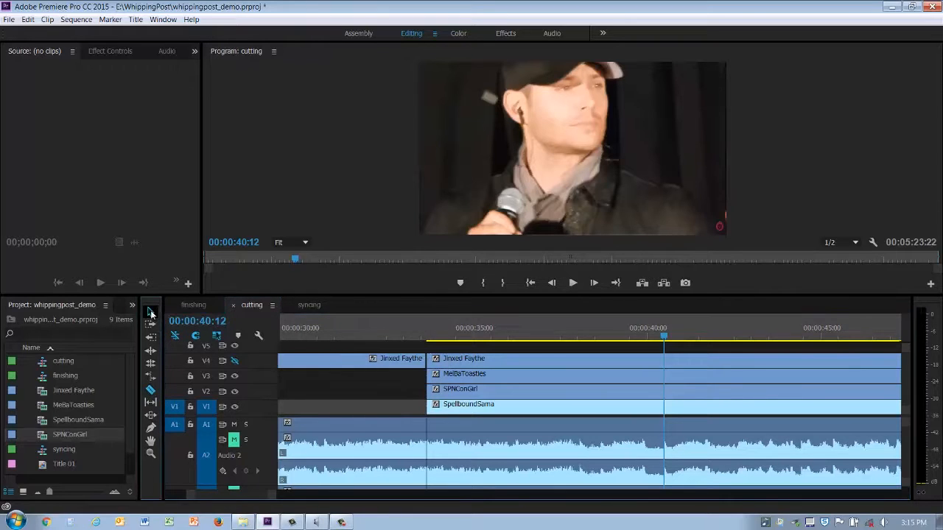
drag(431, 360, 663, 359)
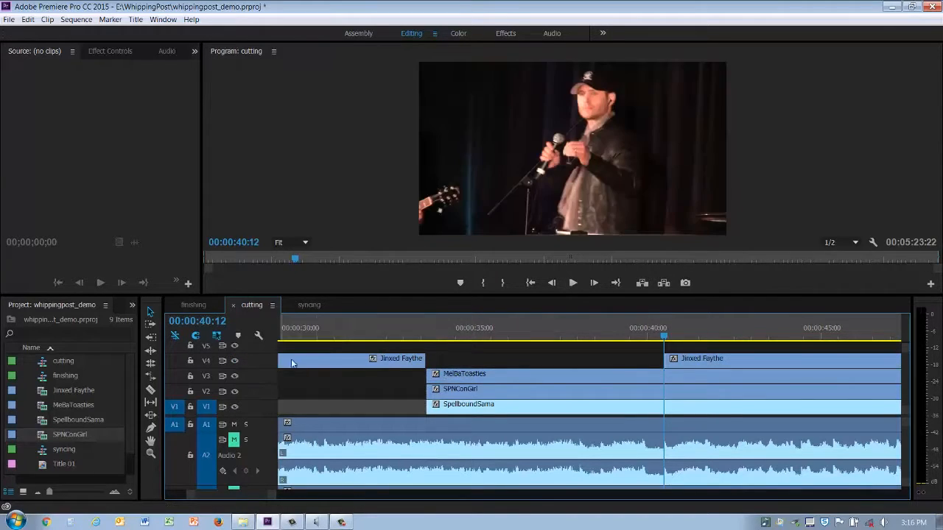
- Compare MelBaToasties, SPNConGirl and SpellboundSama leading into the Jinxed Faythe cut at 00:00:40:12, hiding tracks V3 and V2 in turn
click(366, 322)
key(space)
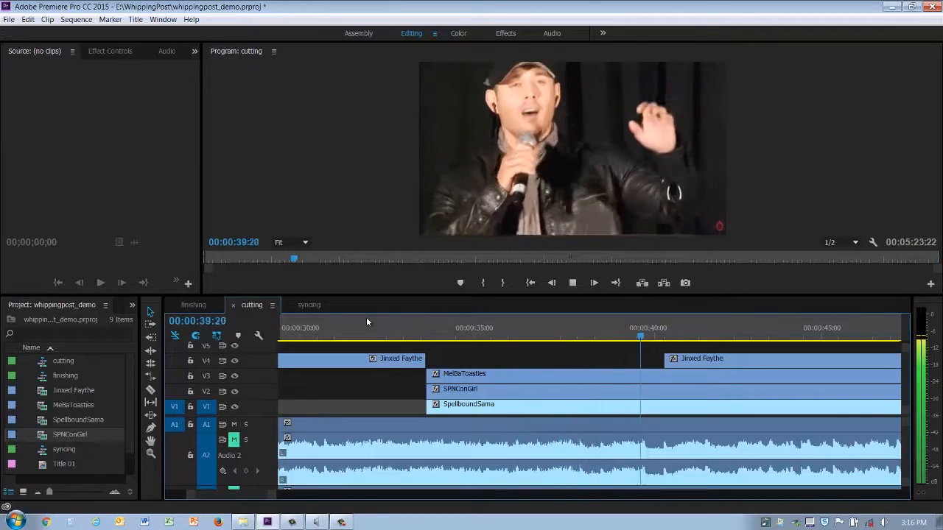
key(space)
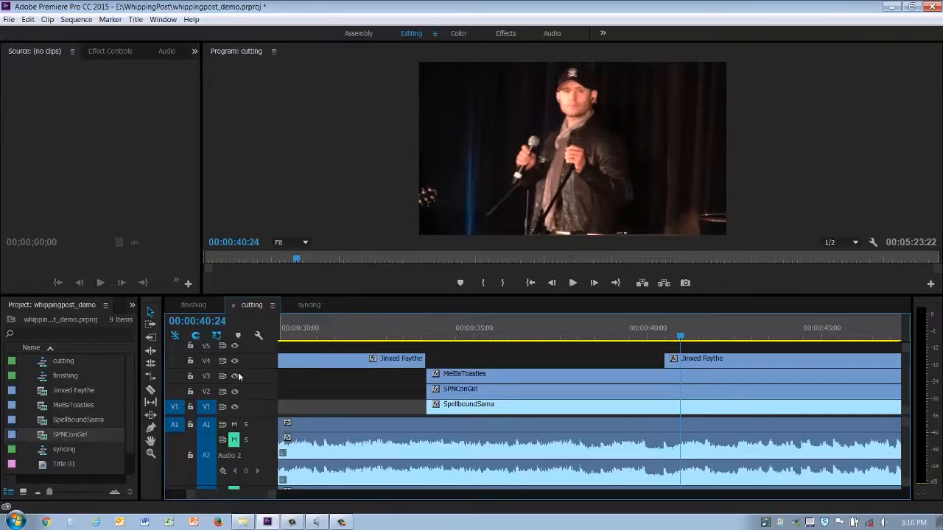
click(352, 327)
key(space)
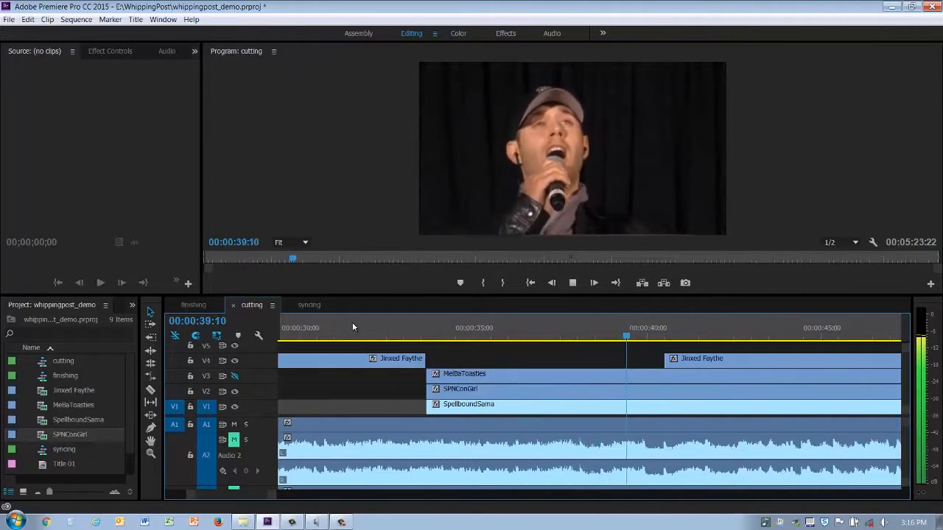
key(space)
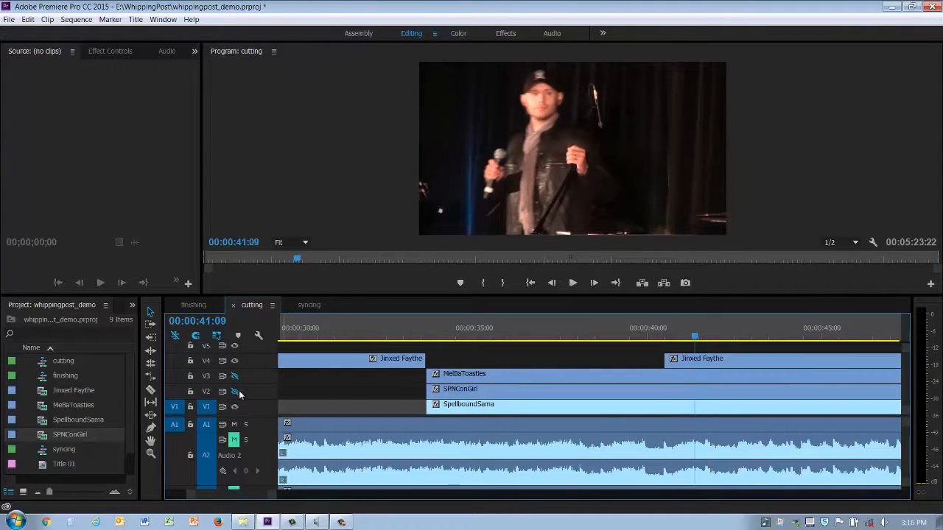
click(364, 331)
key(space)
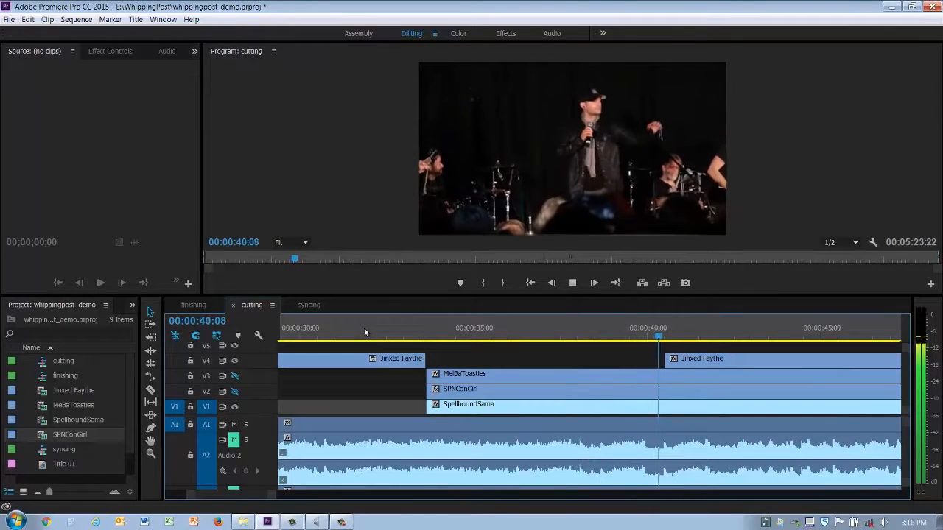
key(space)
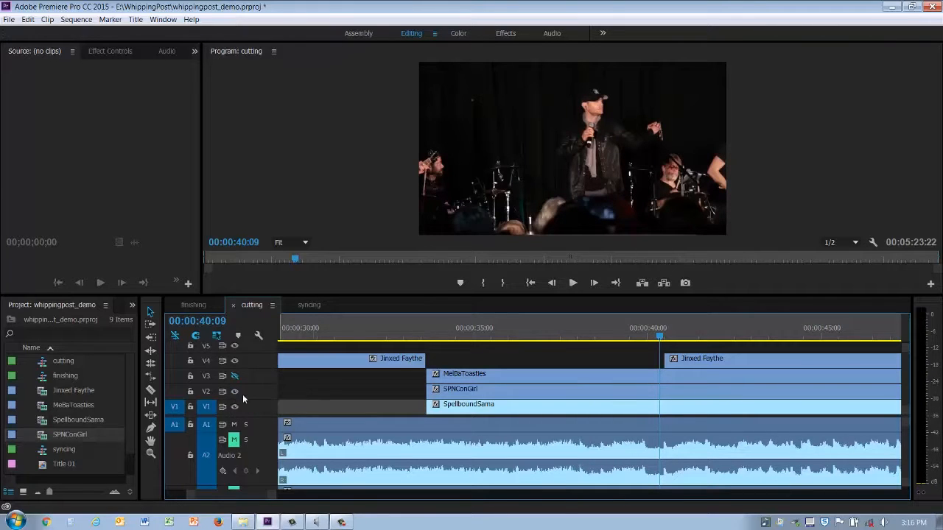
- Show tracks V2 and V3, and trim the starts of the SPNConGirl and SpellboundSama segments to the Jinxed Faythe cut at 00:00:40:12
click(235, 375)
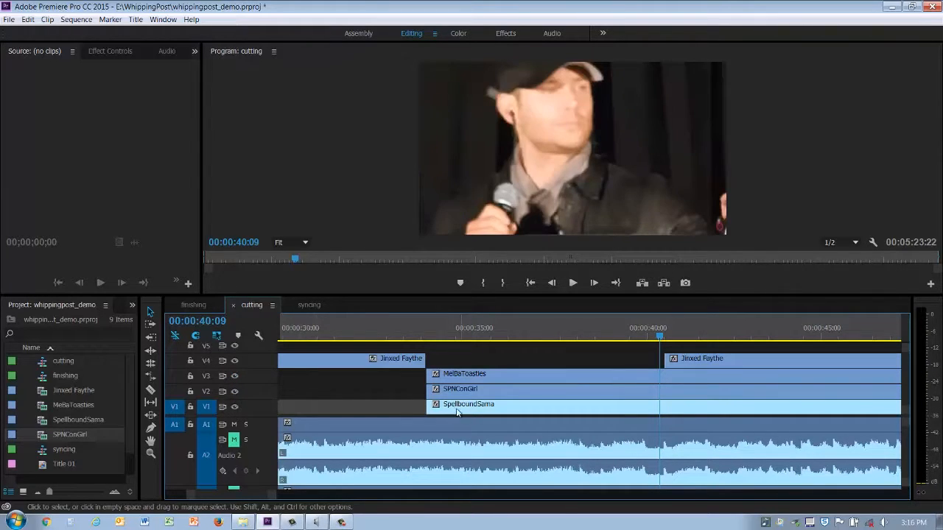
drag(432, 393, 665, 392)
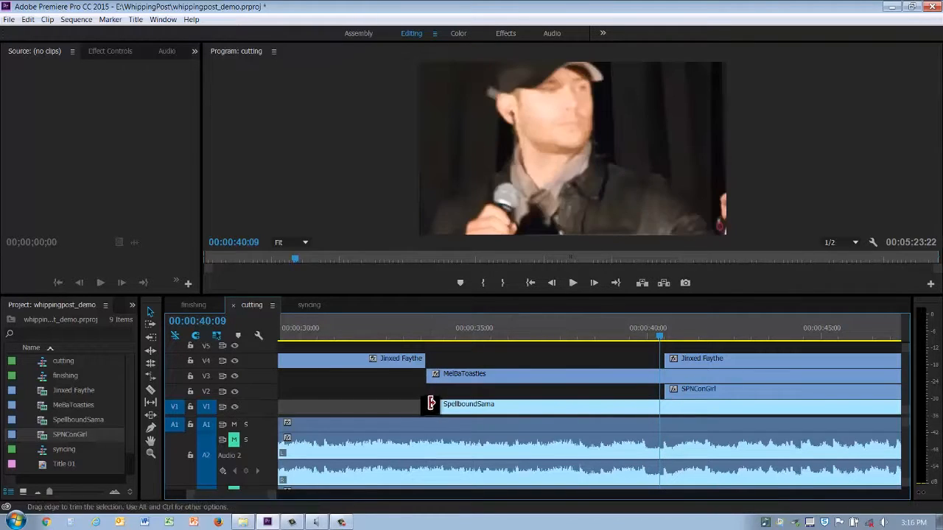
drag(521, 408, 666, 406)
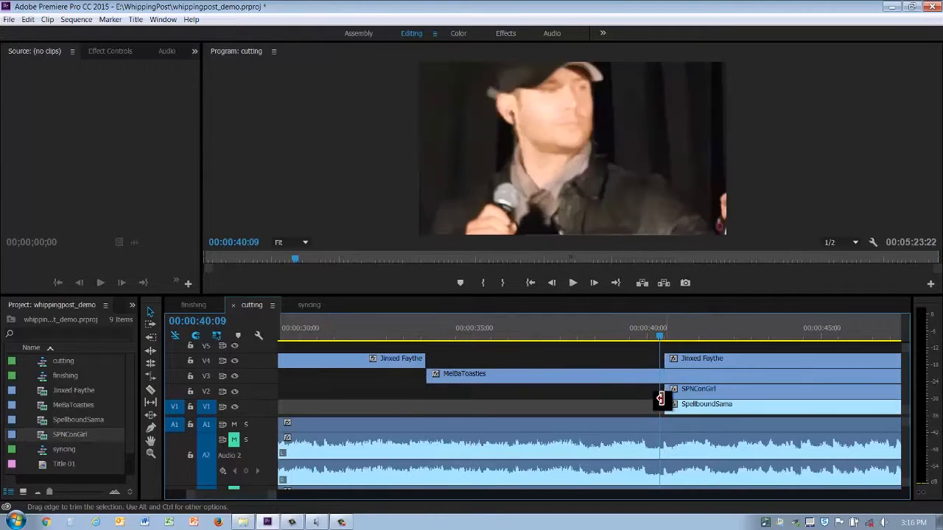
click(563, 337)
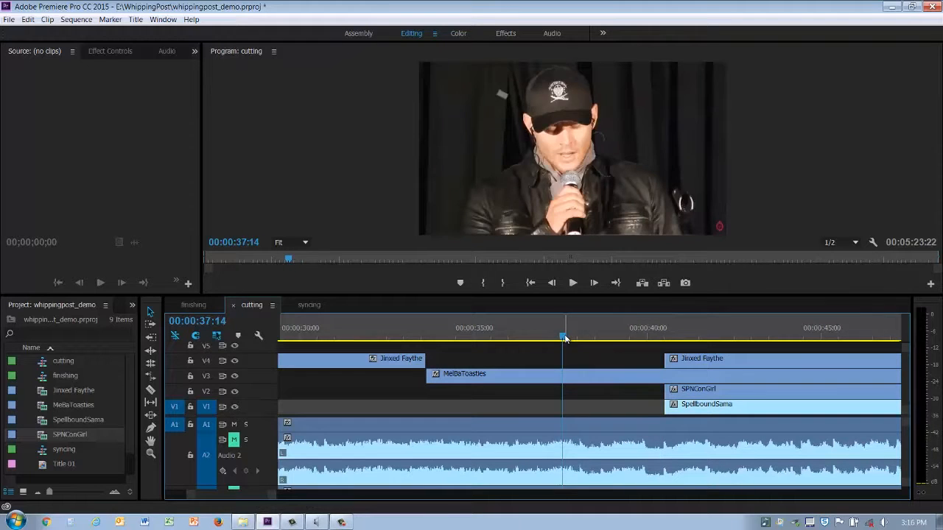
key(space)
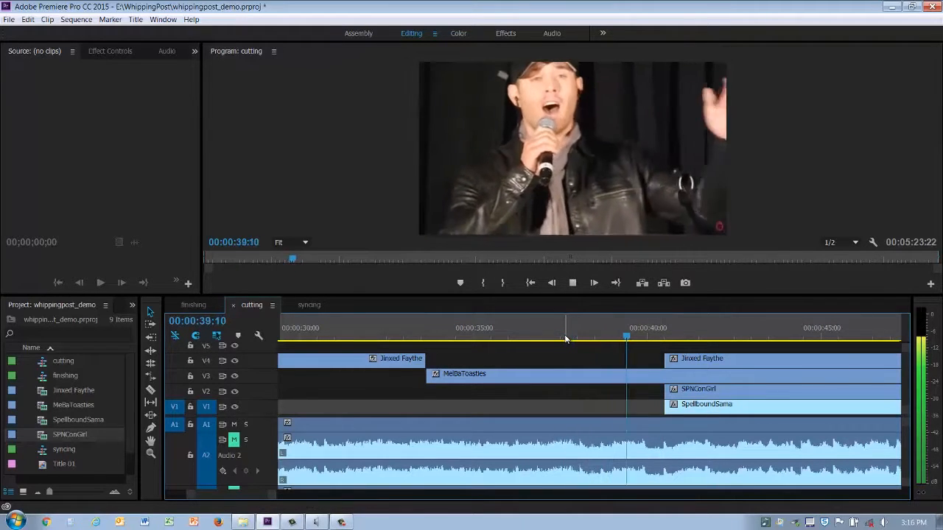
key(space)
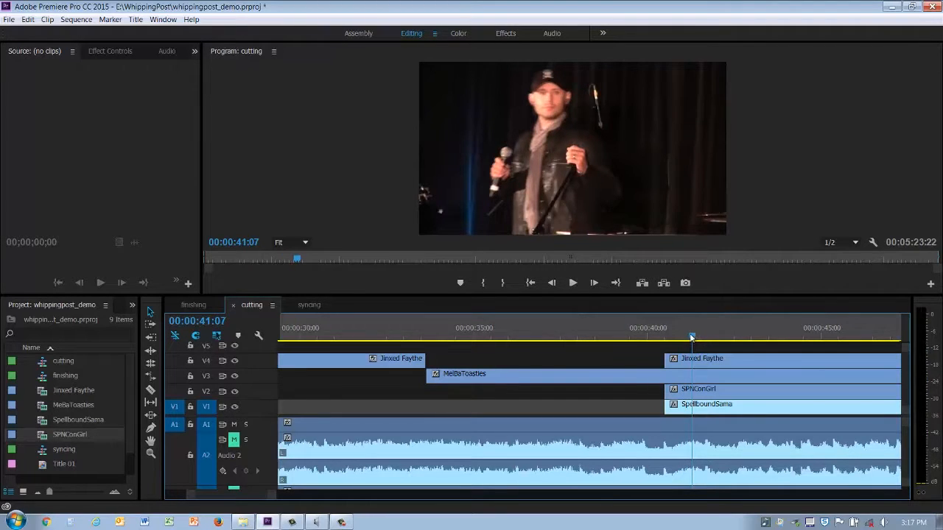
drag(691, 338, 597, 341)
key(space)
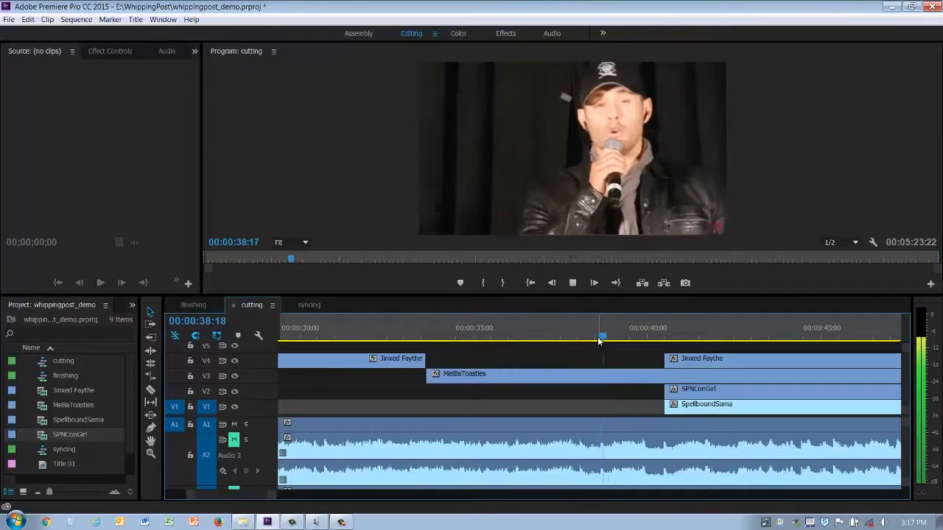
key(space)
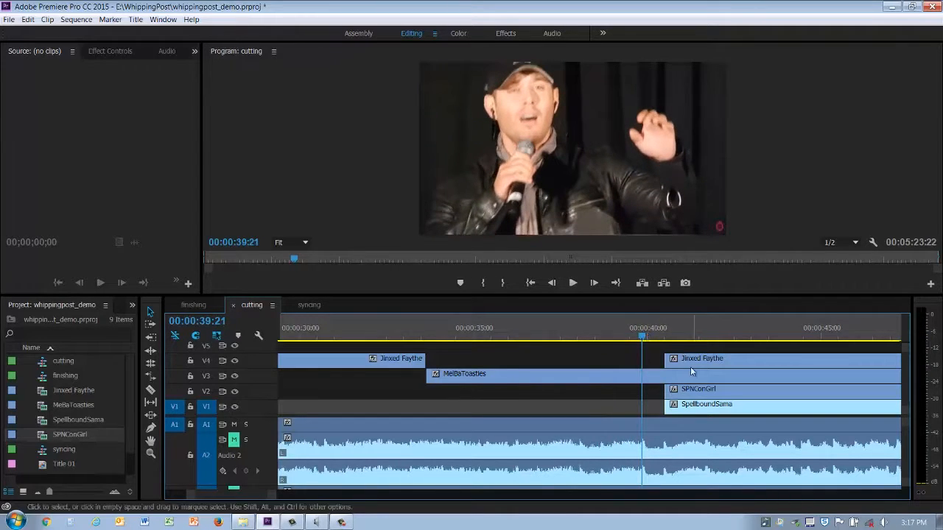
drag(658, 359, 643, 359)
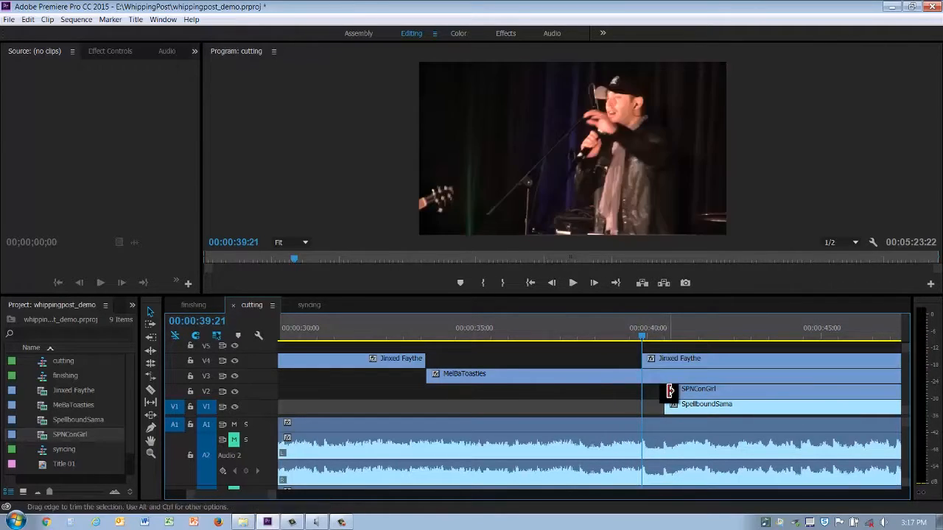
mouse_move(652, 391)
mouse_down()
mouse_move(642, 390)
mouse_move(643, 405)
mouse_up()
- Play back the edited angle cuts in the cutting sequence from 00:00:18:10 to 00:00:45:11
drag(642, 330, 463, 331)
drag(529, 335, 323, 331)
key(space)
scroll(247, 499, up, 5)
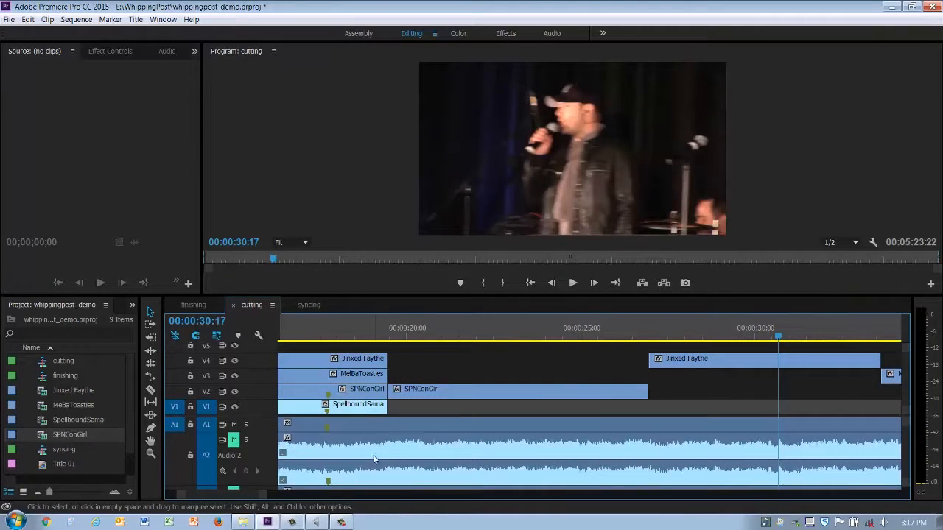
click(352, 318)
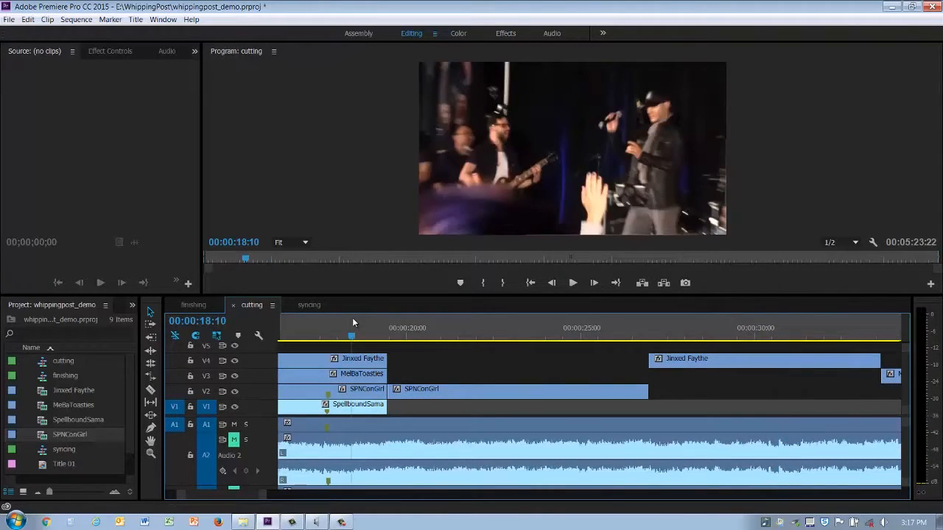
key(space)
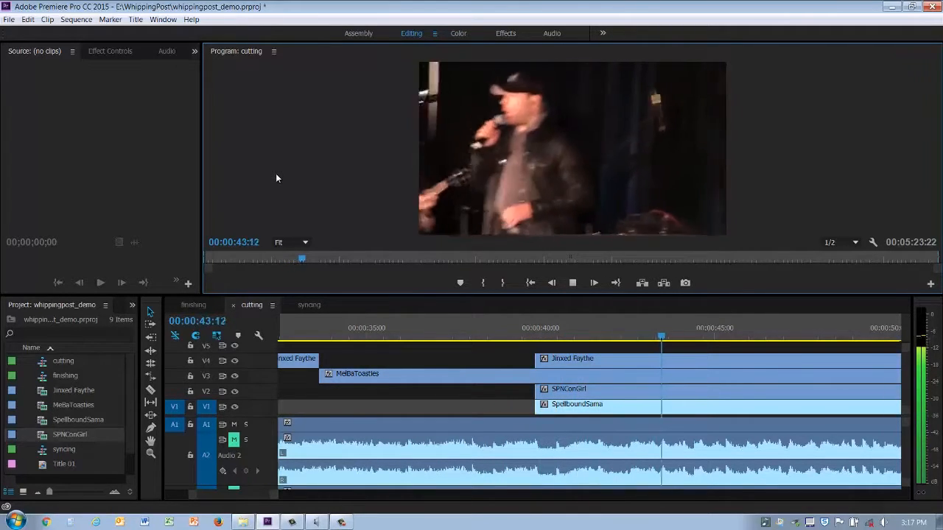
key(space)
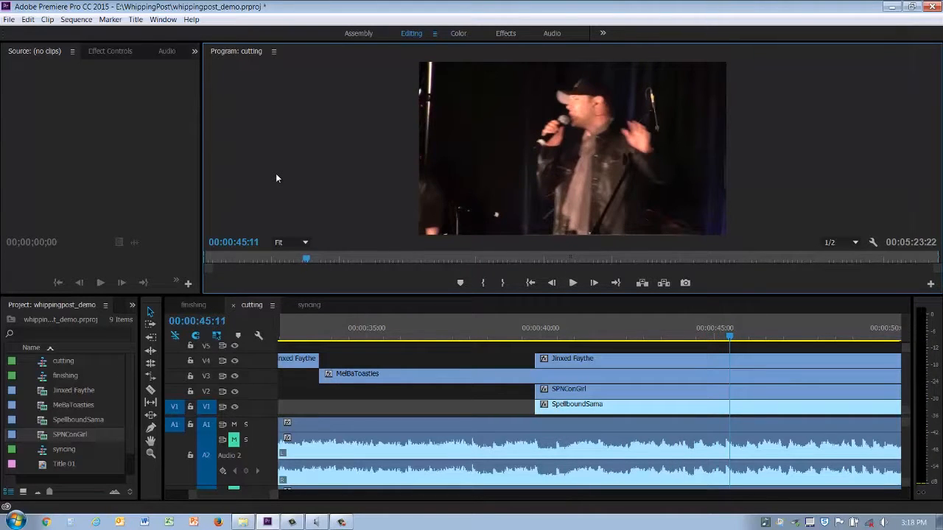
- Open the finishing sequence and examine its closing titles and the Dip to Black and Exponential Fade transitions at the end
click(193, 305)
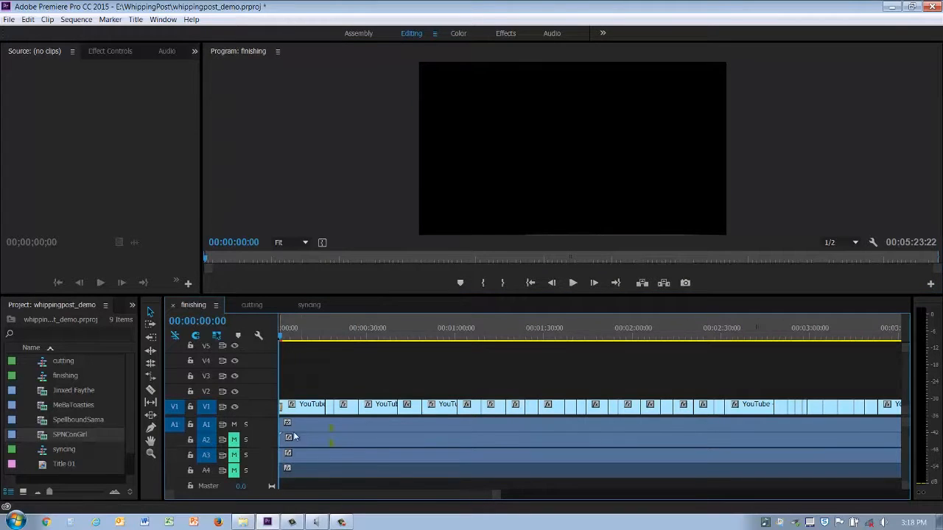
drag(495, 497, 665, 509)
click(761, 338)
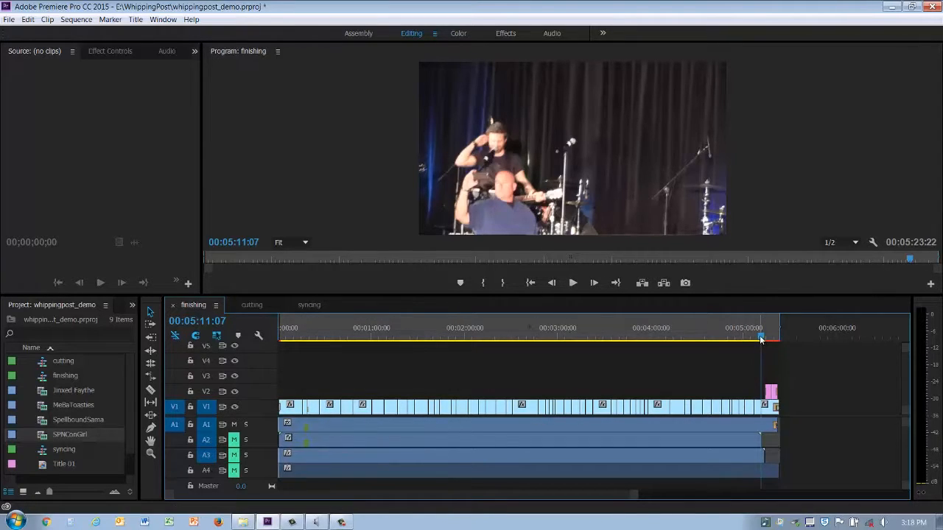
drag(761, 339, 769, 344)
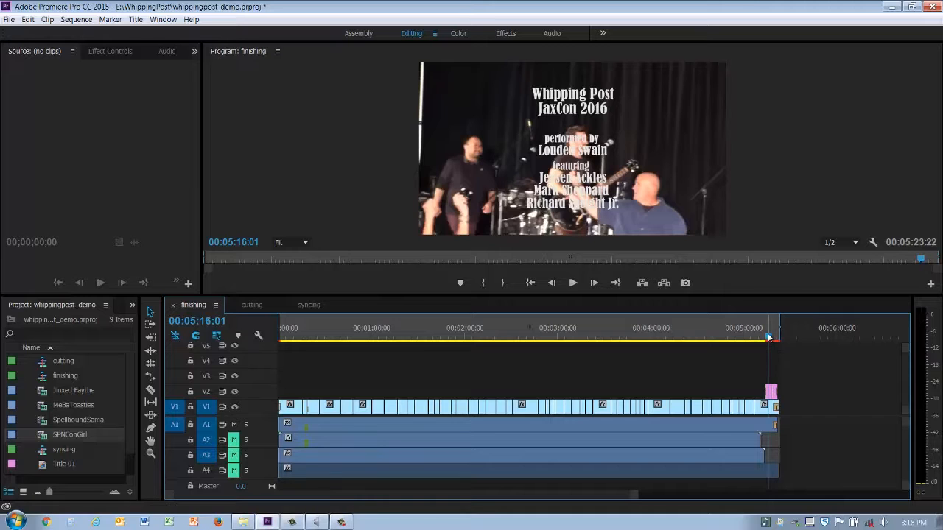
mouse_move(769, 337)
mouse_down()
mouse_move(761, 337)
mouse_move(775, 341)
mouse_up()
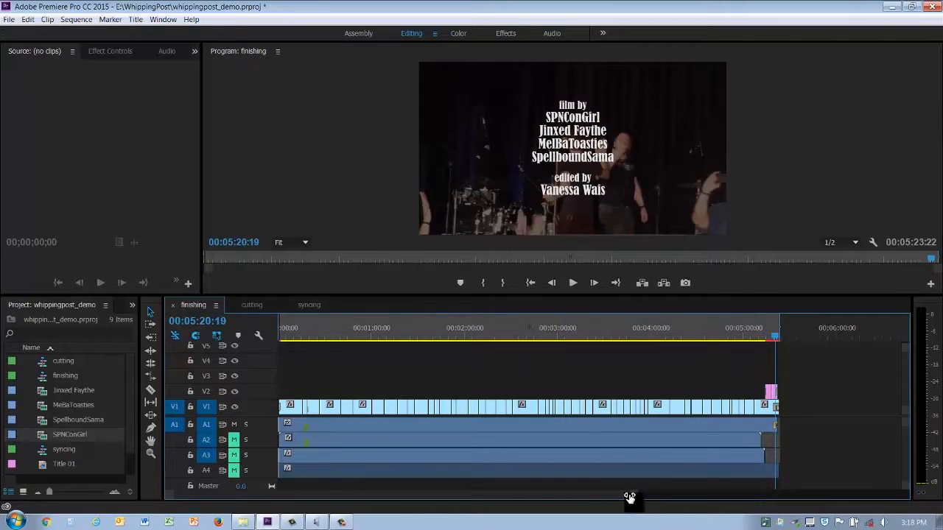
drag(631, 495, 420, 496)
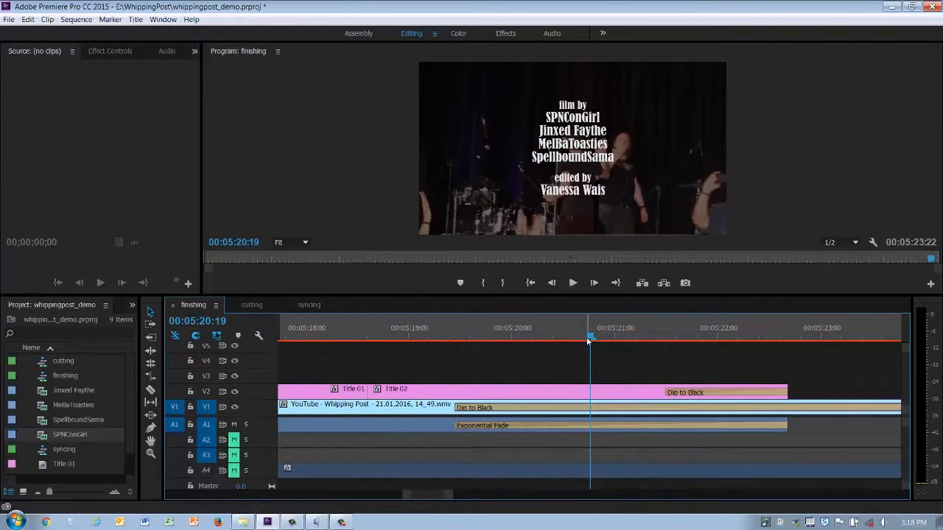
drag(593, 337, 394, 352)
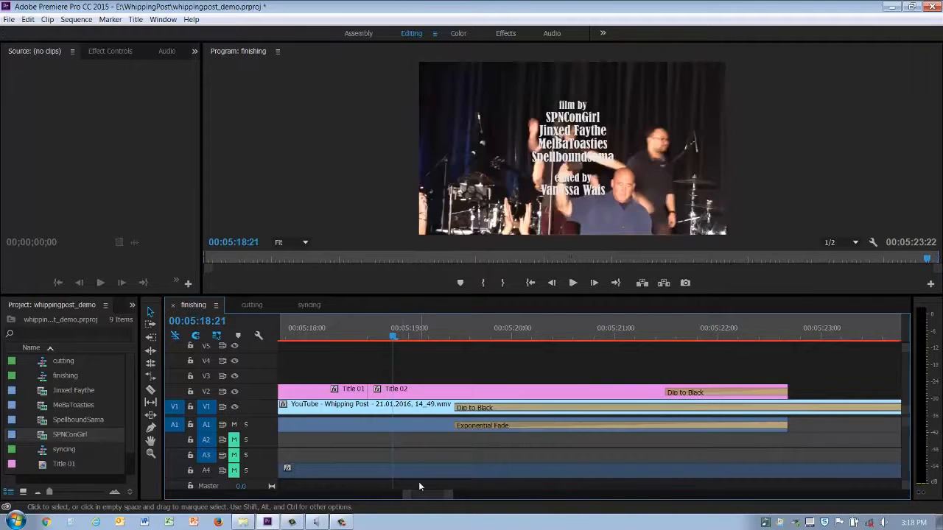
- Play the finishing sequence from near its beginning to 00:01:17:13 to review the finished multi-angle edit
drag(404, 494, 260, 485)
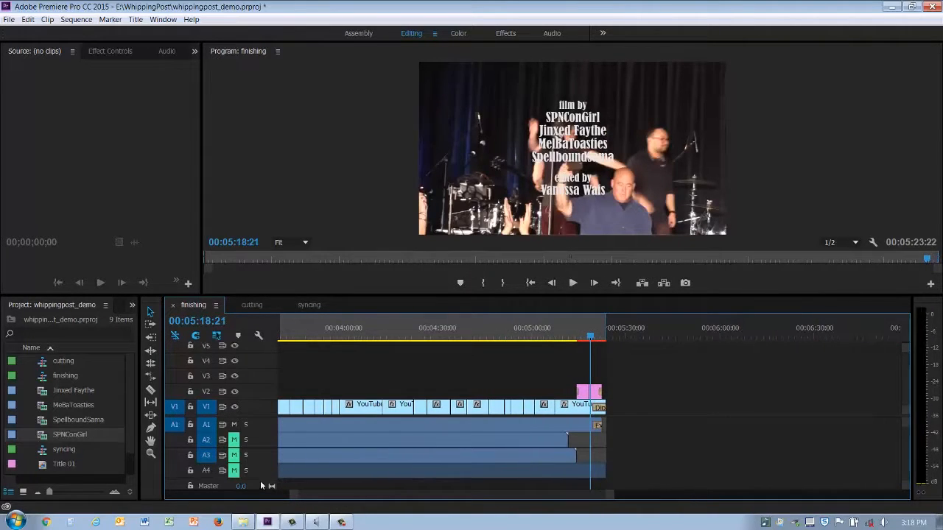
drag(336, 493, 210, 497)
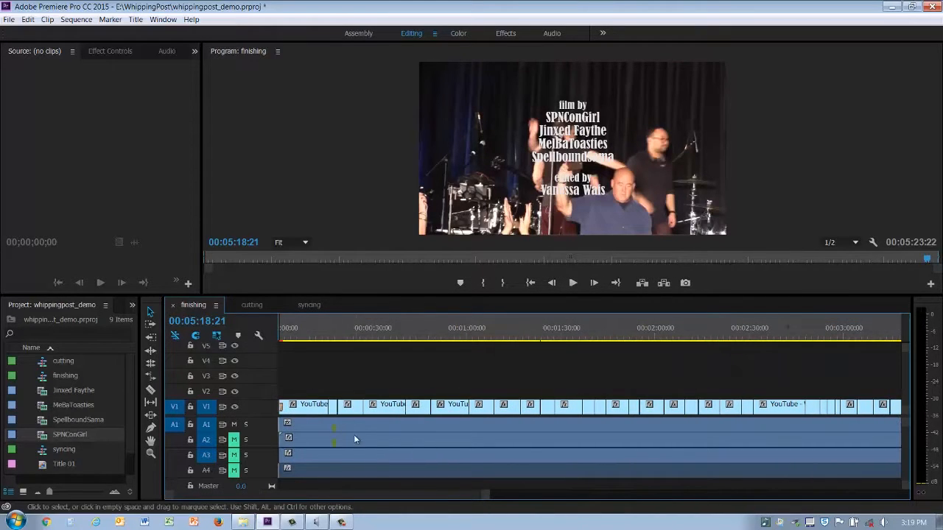
click(309, 332)
key(space)
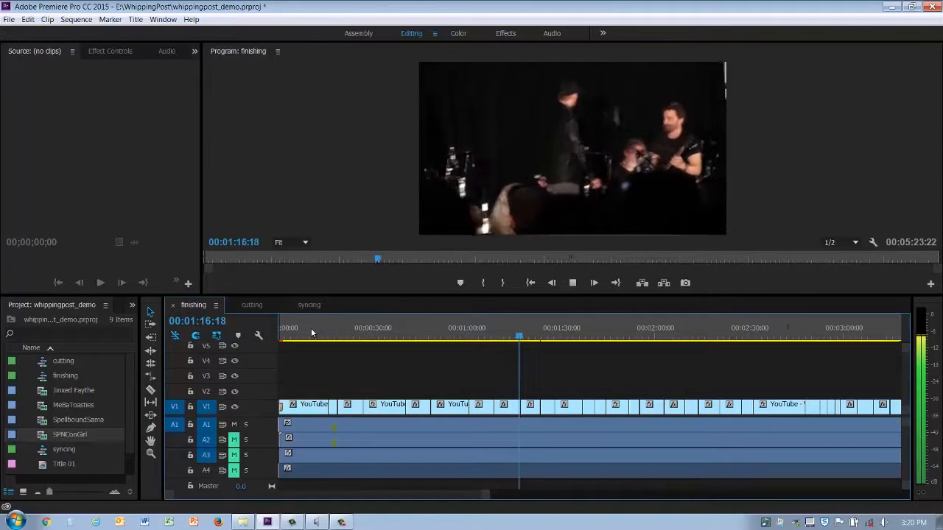
key(space)
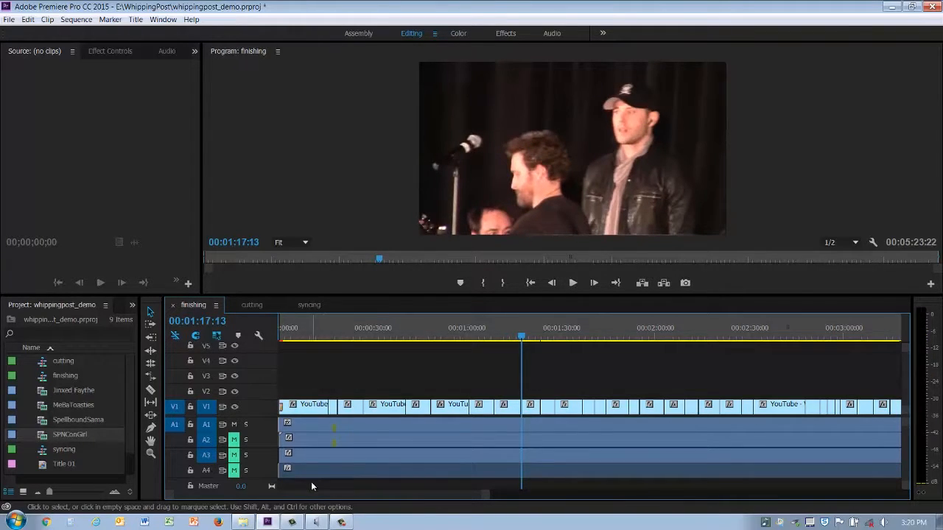